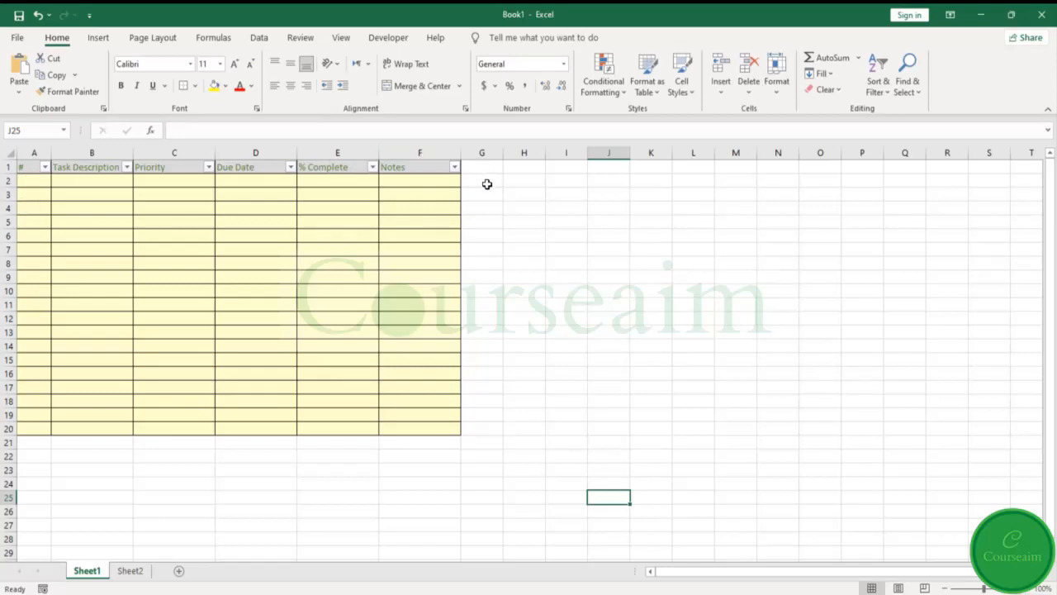
# Review the task table's column headers from # to Notes and the cells under Priority
pyautogui.click(31, 164)
pyautogui.click(93, 166)
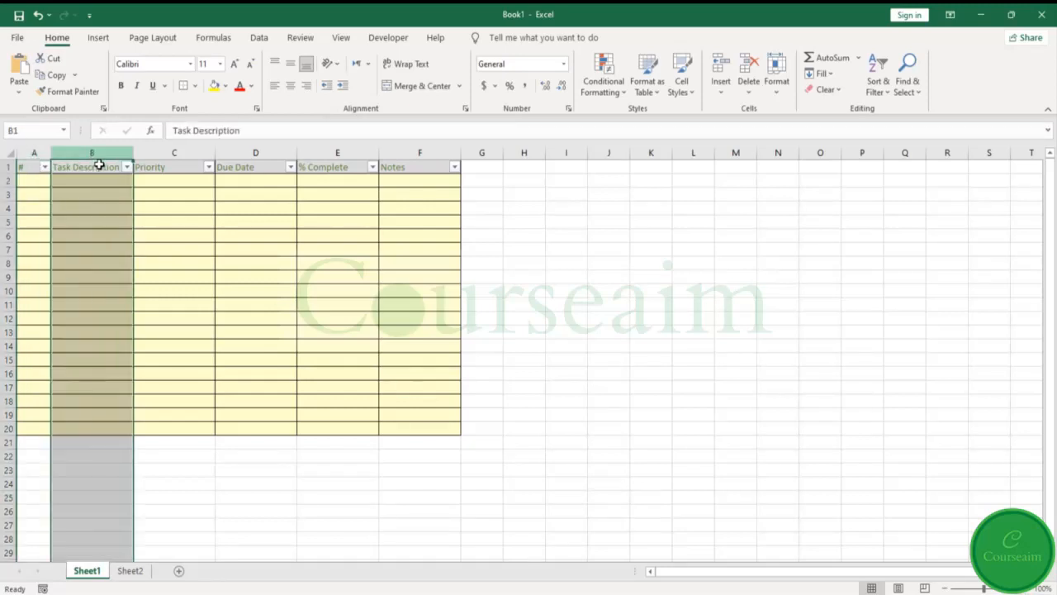
pyautogui.click(165, 167)
pyautogui.click(255, 166)
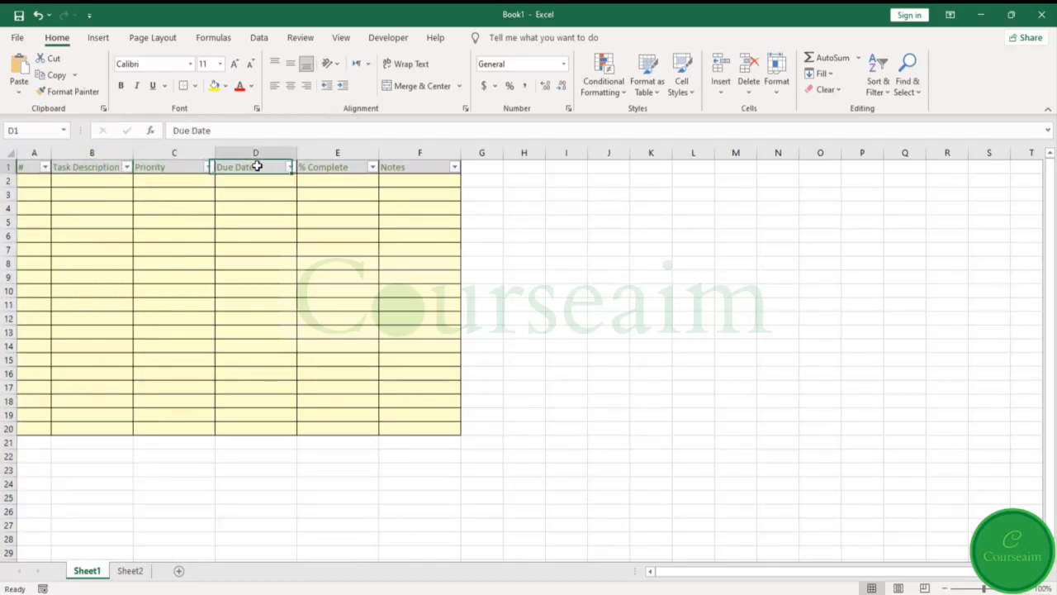
pyautogui.click(341, 167)
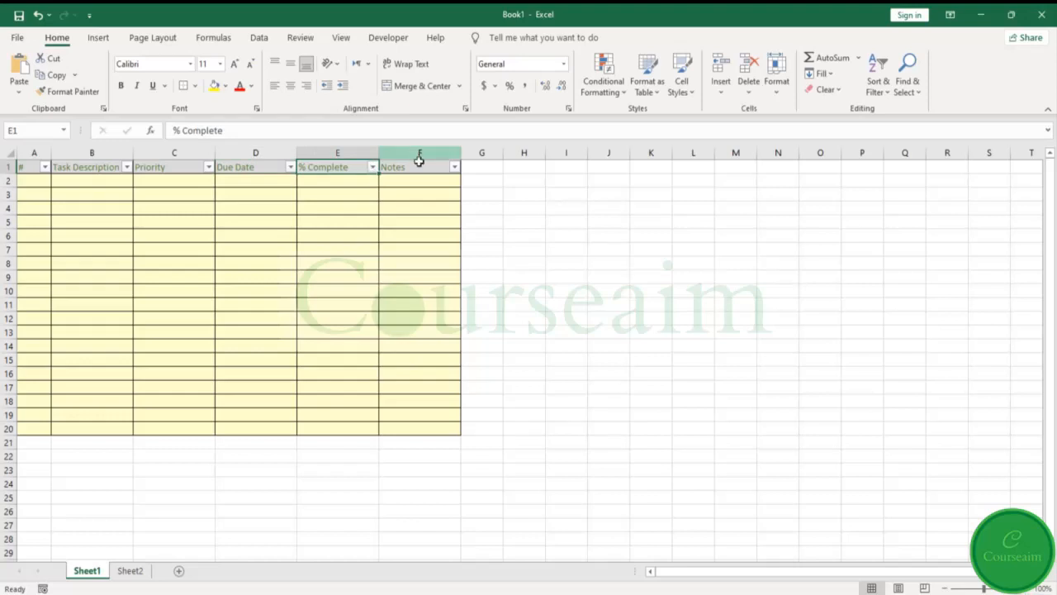
pyautogui.click(417, 168)
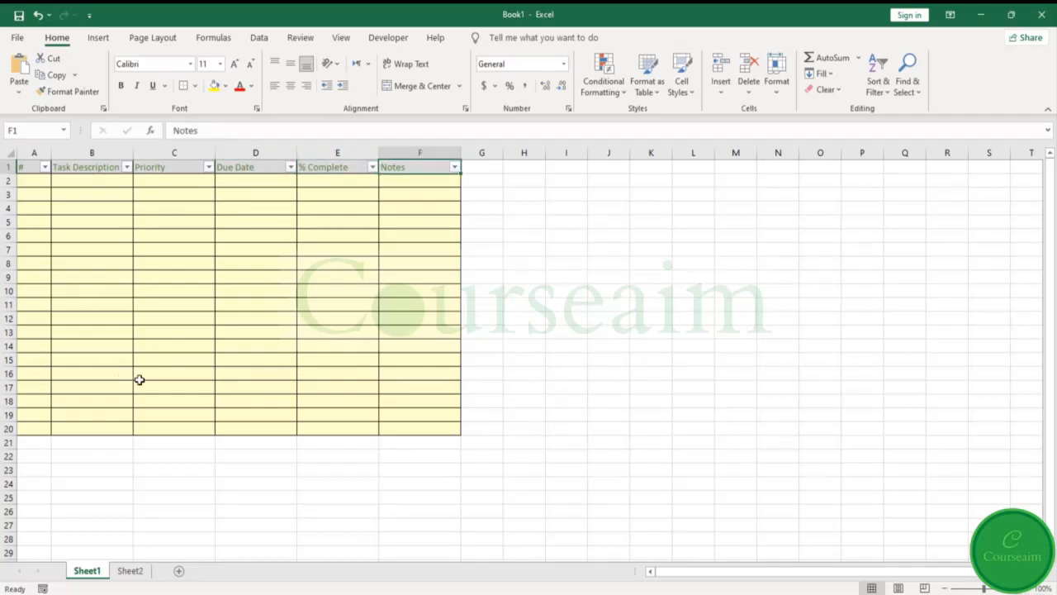
pyautogui.click(170, 168)
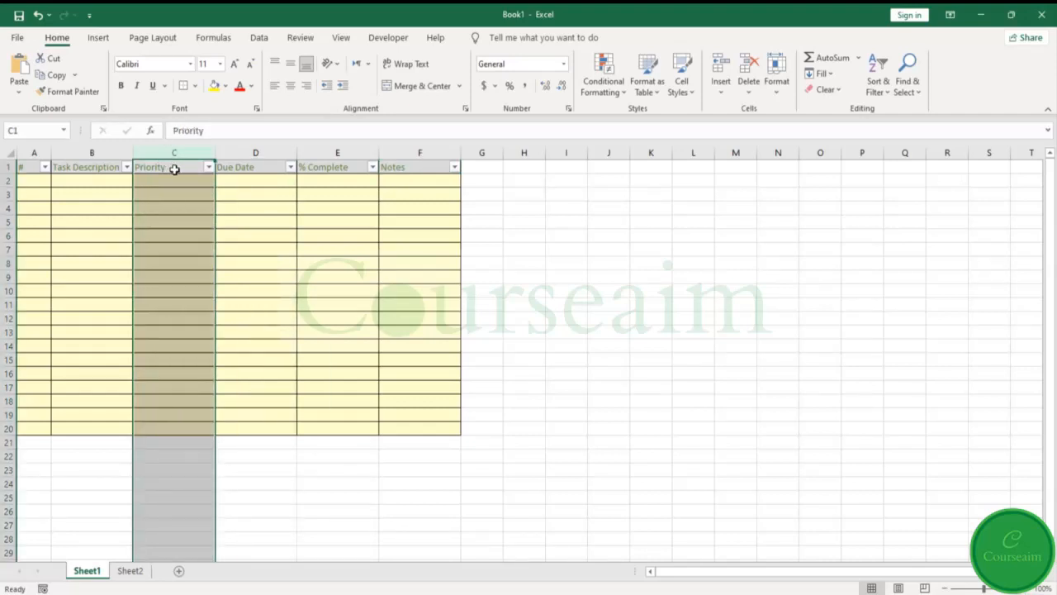
pyautogui.moveTo(174, 172); pyautogui.dragTo(182, 332)
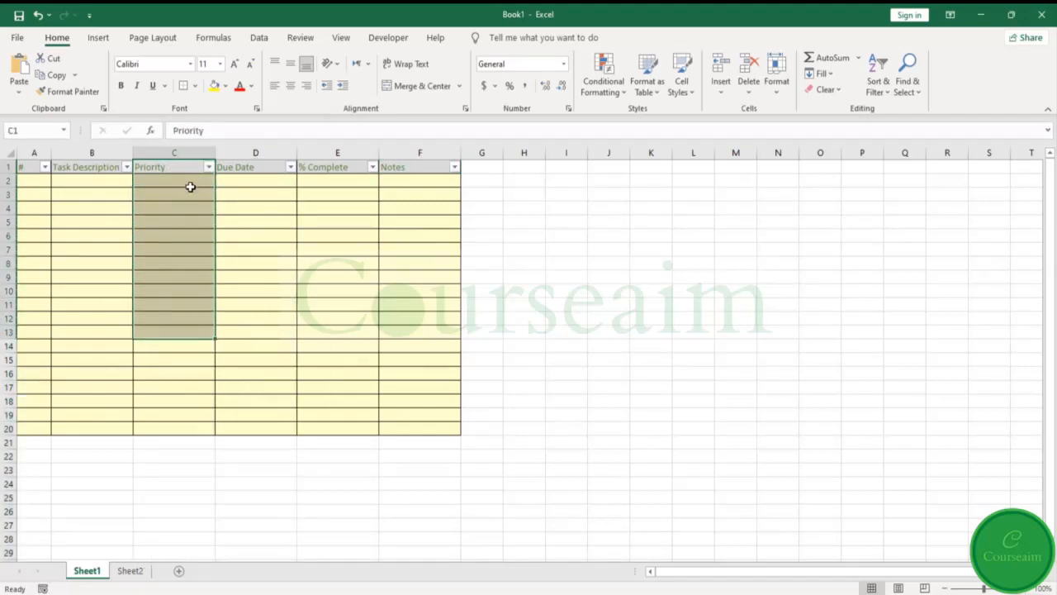
# Add list data validation to the Priority cells C2:C20 with the source Low,Meduim,High
pyautogui.moveTo(190, 187); pyautogui.dragTo(184, 429)
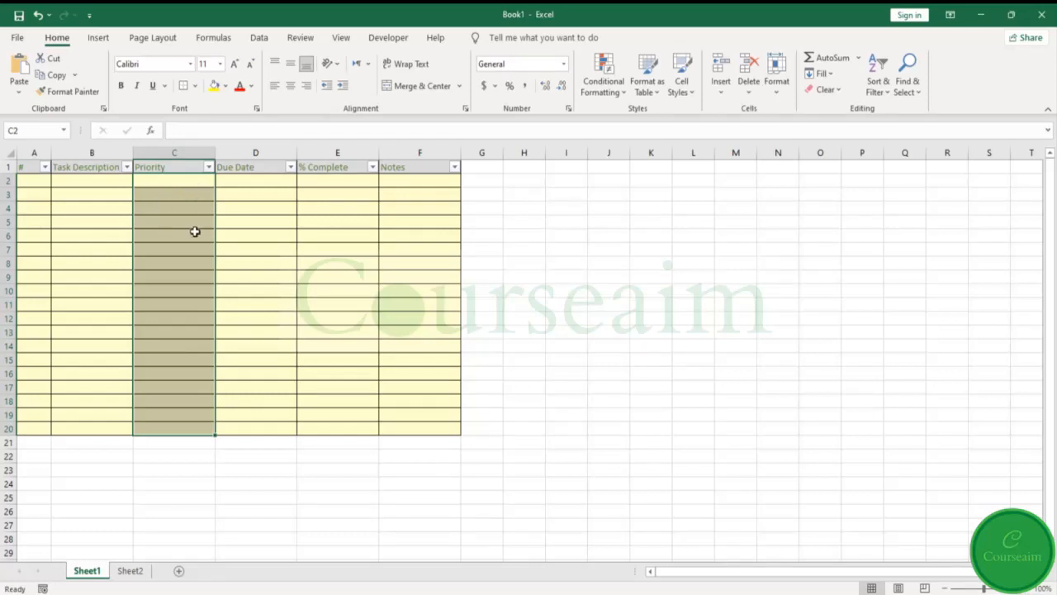
pyautogui.moveTo(179, 175); pyautogui.dragTo(168, 438)
pyautogui.click(260, 39)
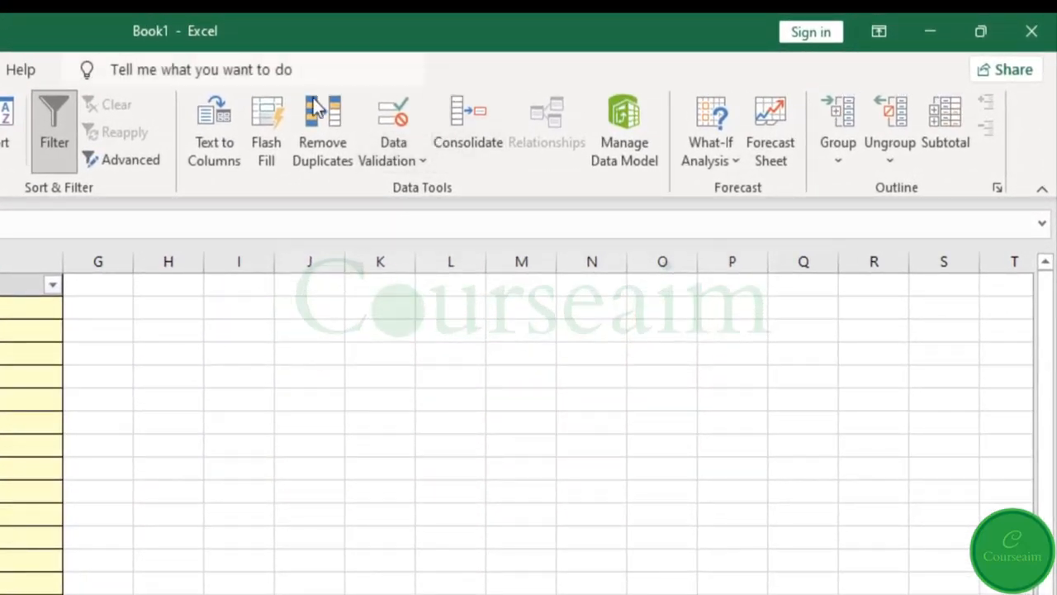
pyautogui.click(416, 153)
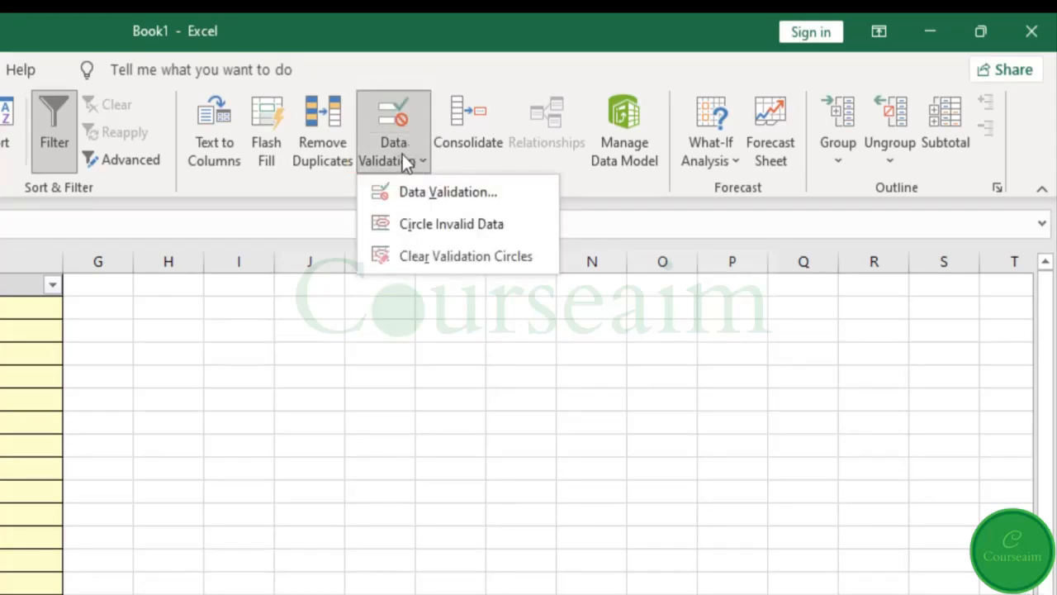
pyautogui.click(485, 196)
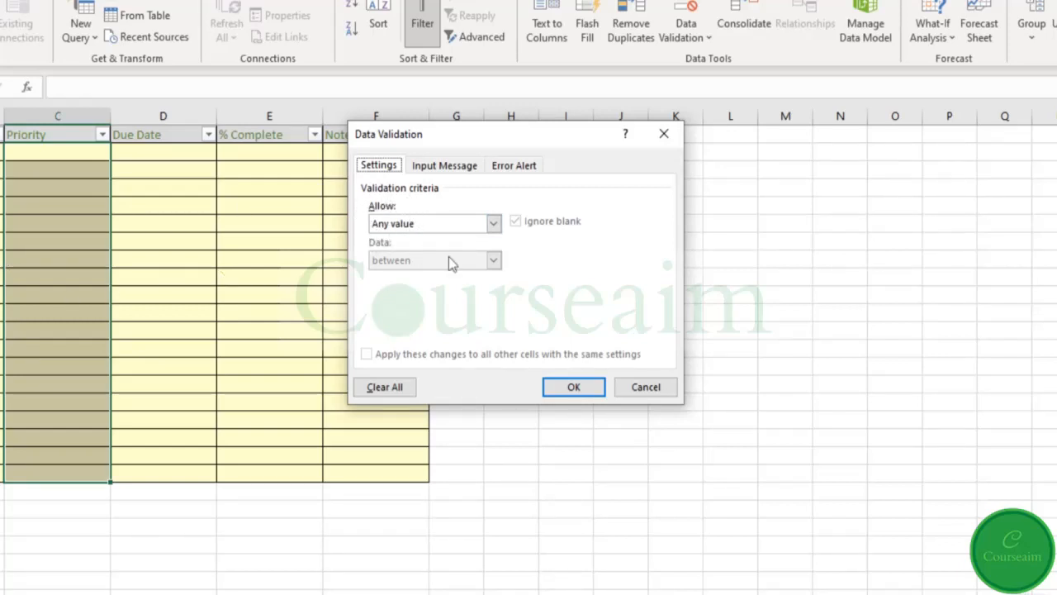
pyautogui.click(494, 225)
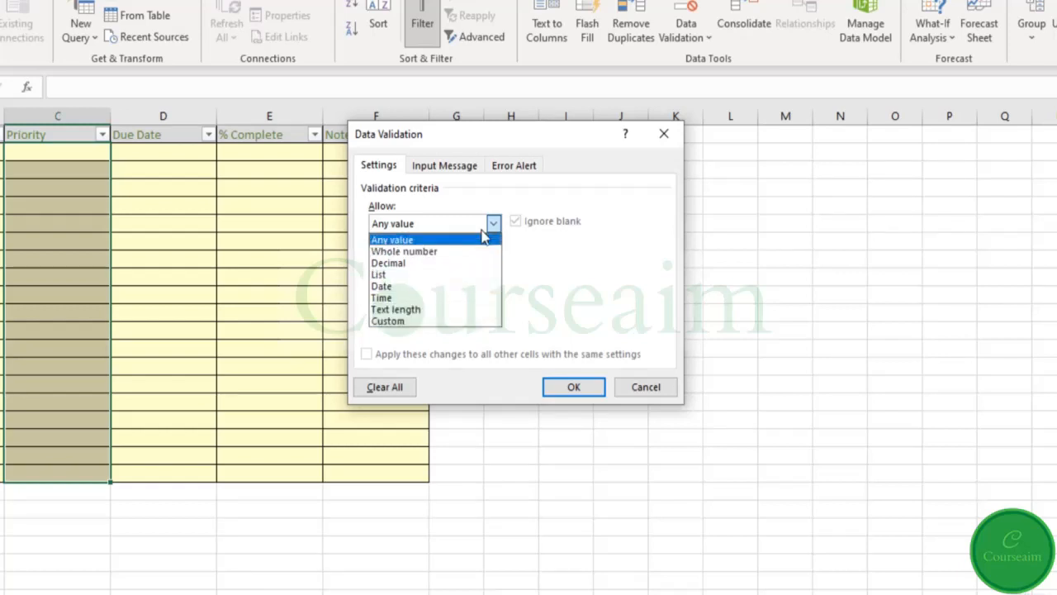
pyautogui.click(475, 281)
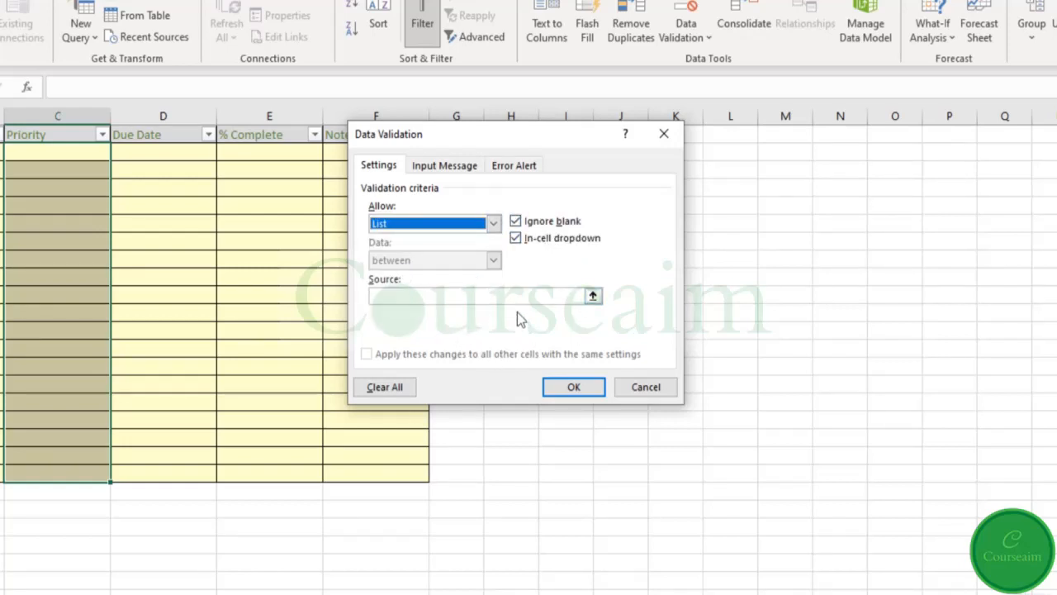
pyautogui.click(495, 295)
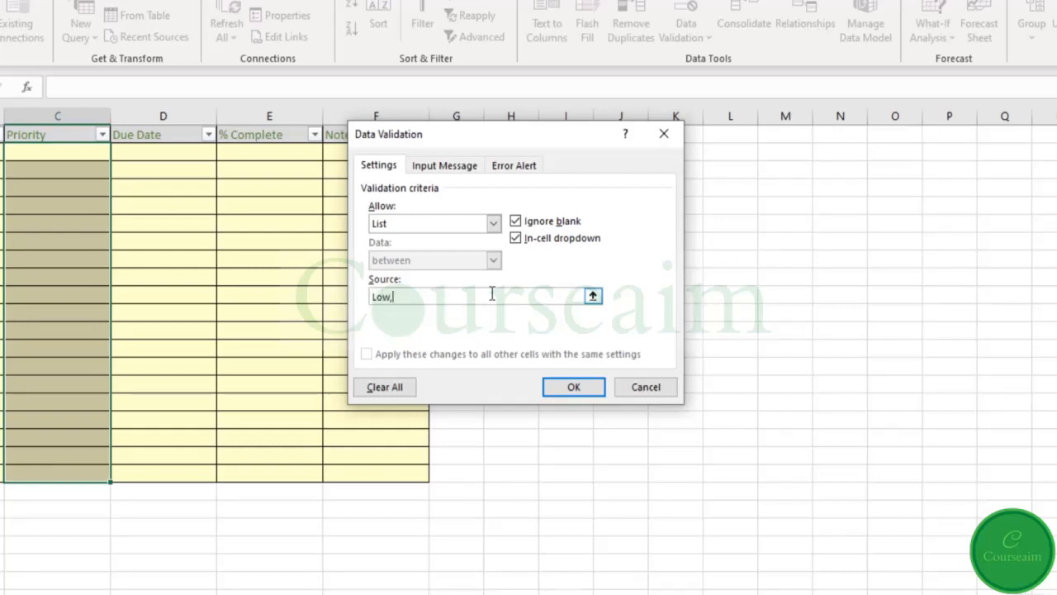
pyautogui.write('eduim,High')
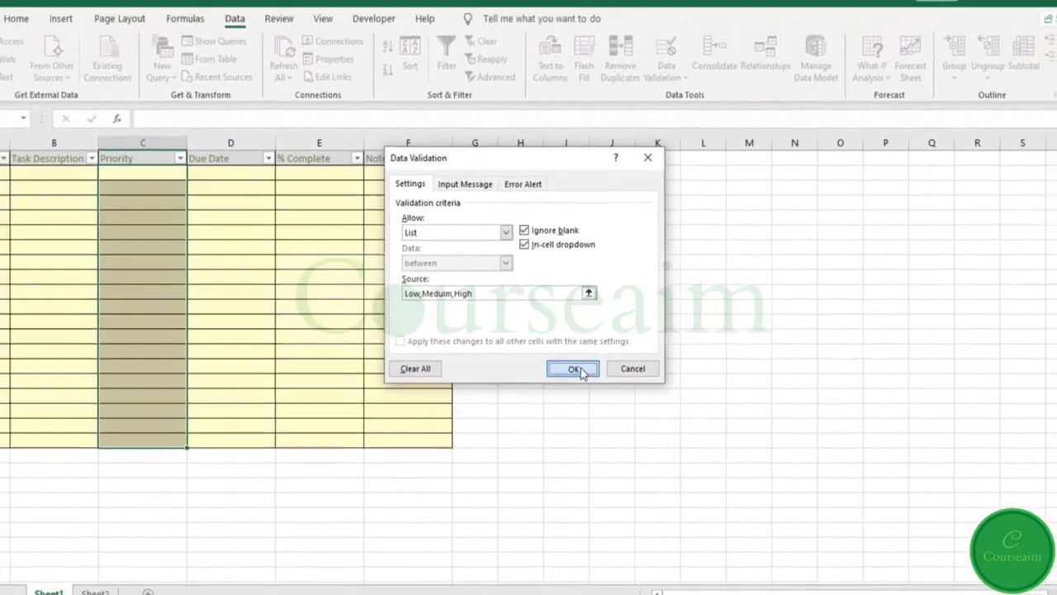
pyautogui.click(573, 387)
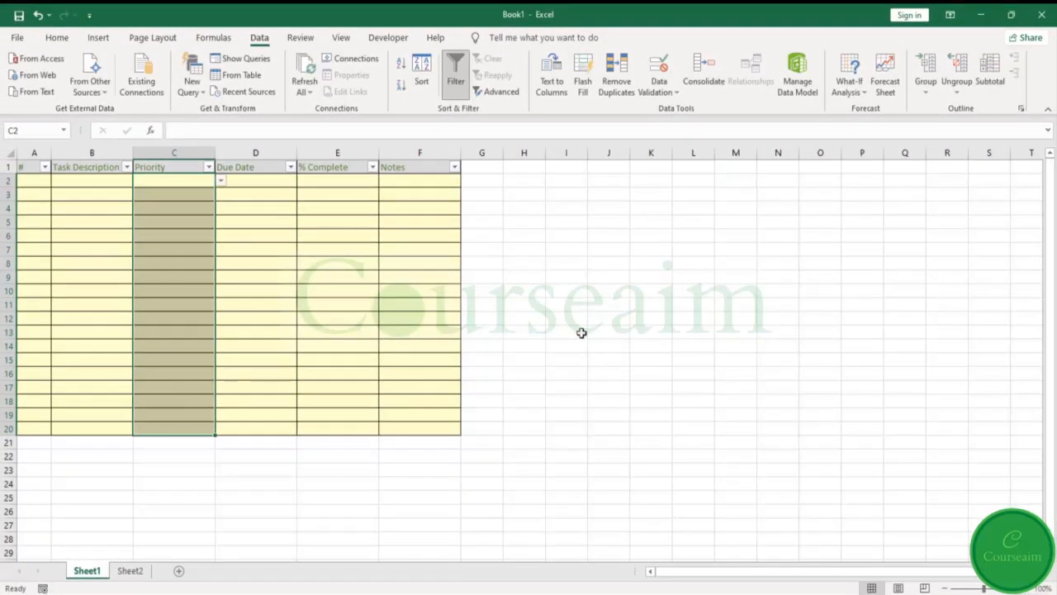
# Choose Low in C2, Meduim in C3 and High in C4 from the Priority drop-down lists
pyautogui.click(221, 181)
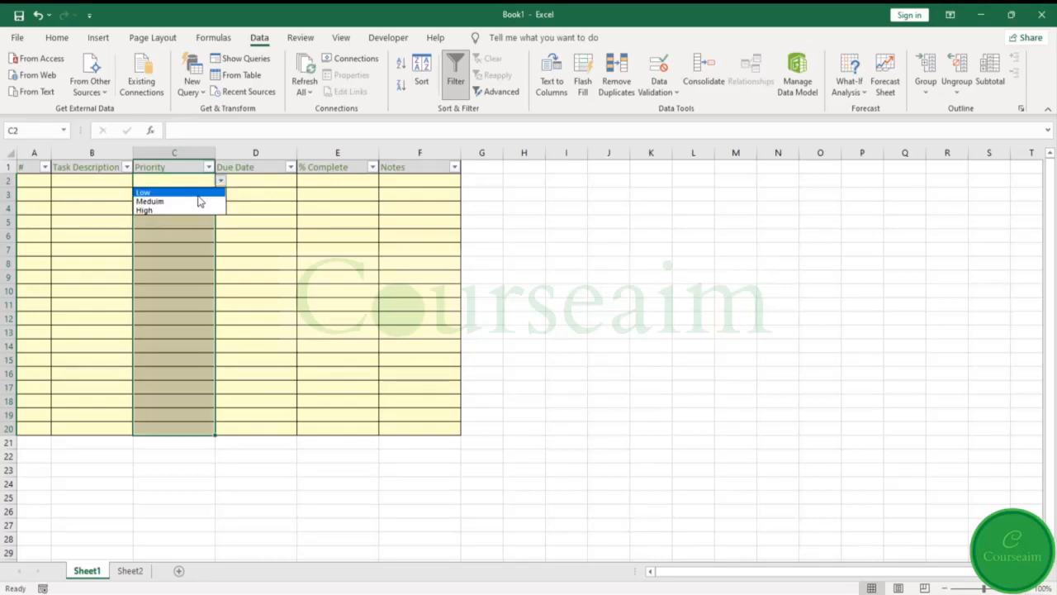
pyautogui.click(197, 193)
pyautogui.click(198, 195)
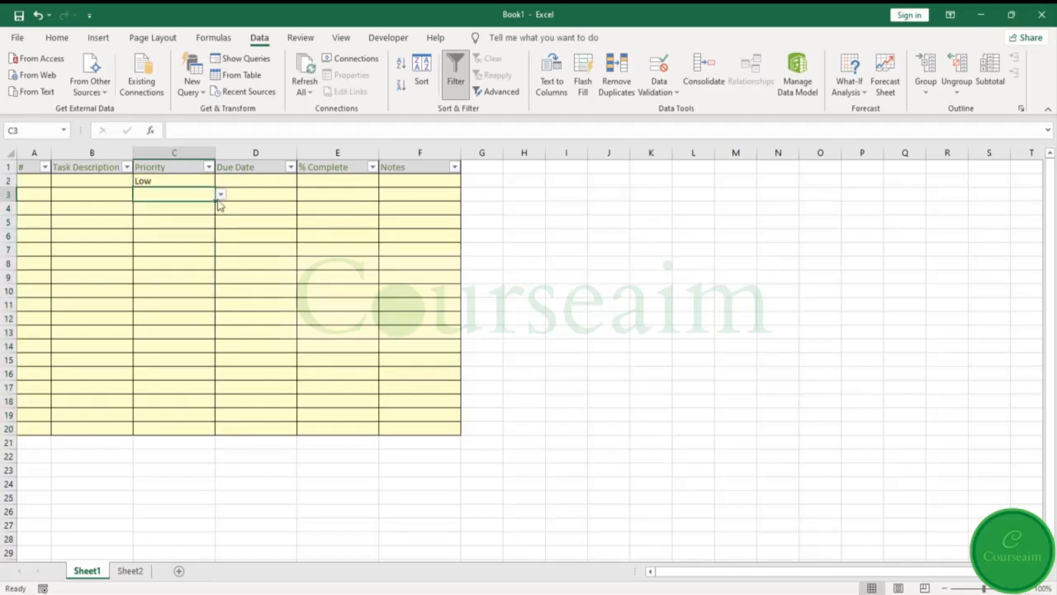
pyautogui.click(220, 195)
pyautogui.click(208, 215)
pyautogui.click(192, 208)
pyautogui.click(221, 209)
pyautogui.click(205, 237)
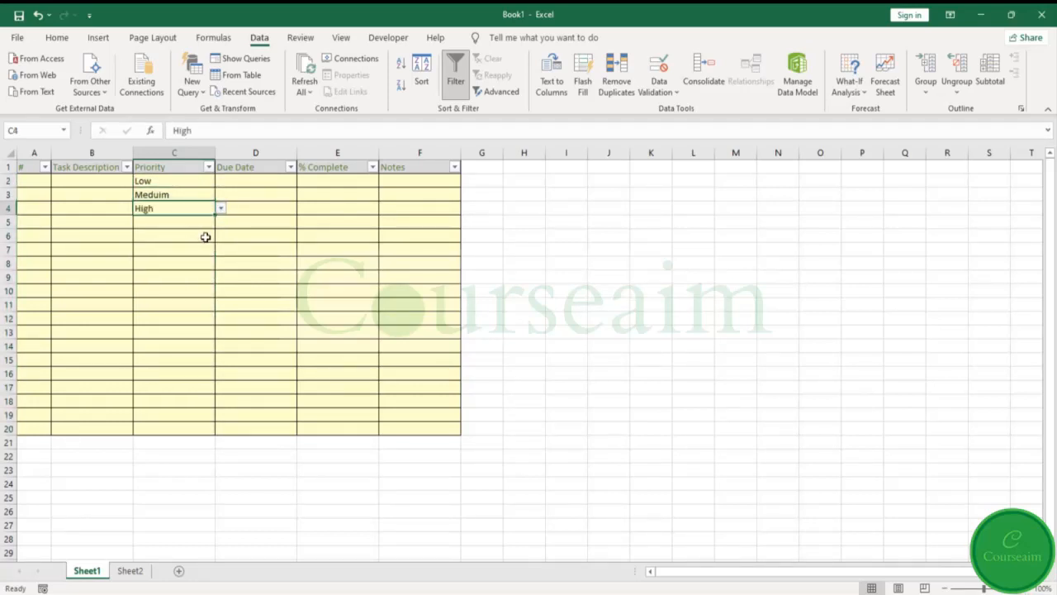
# On Sheet2, start data validation for the Work Type cells D8:D16 and allow only a list
pyautogui.click(135, 574)
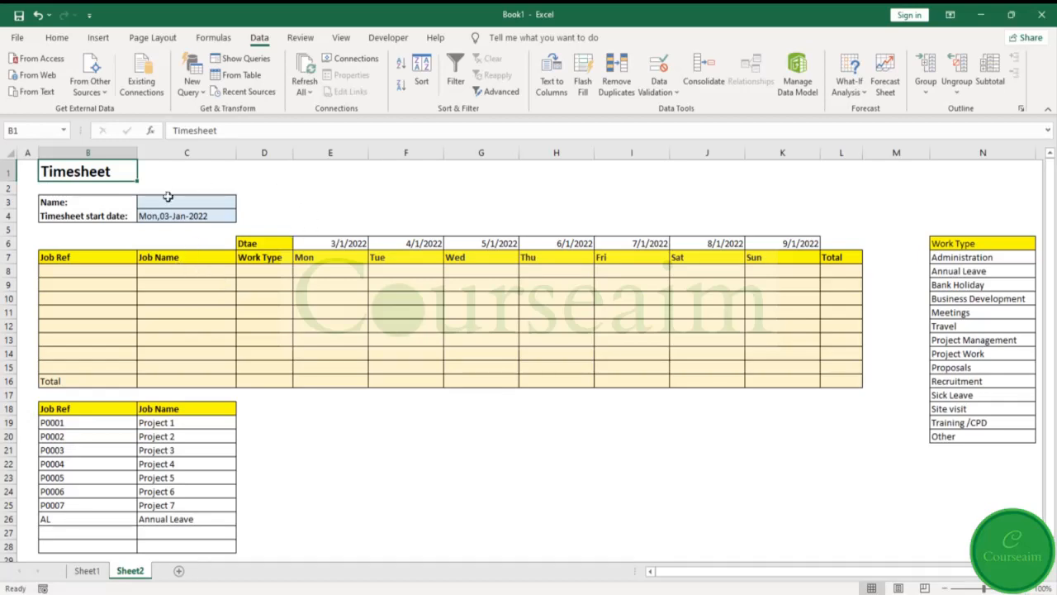
pyautogui.moveTo(269, 267); pyautogui.dragTo(274, 380)
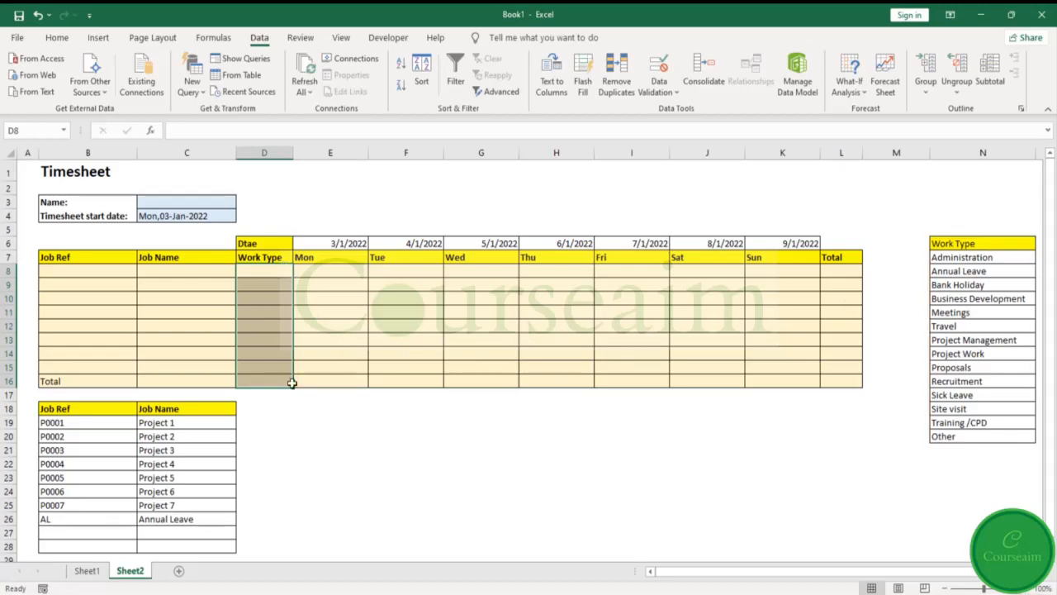
pyautogui.moveTo(274, 270); pyautogui.dragTo(271, 381)
pyautogui.click(670, 91)
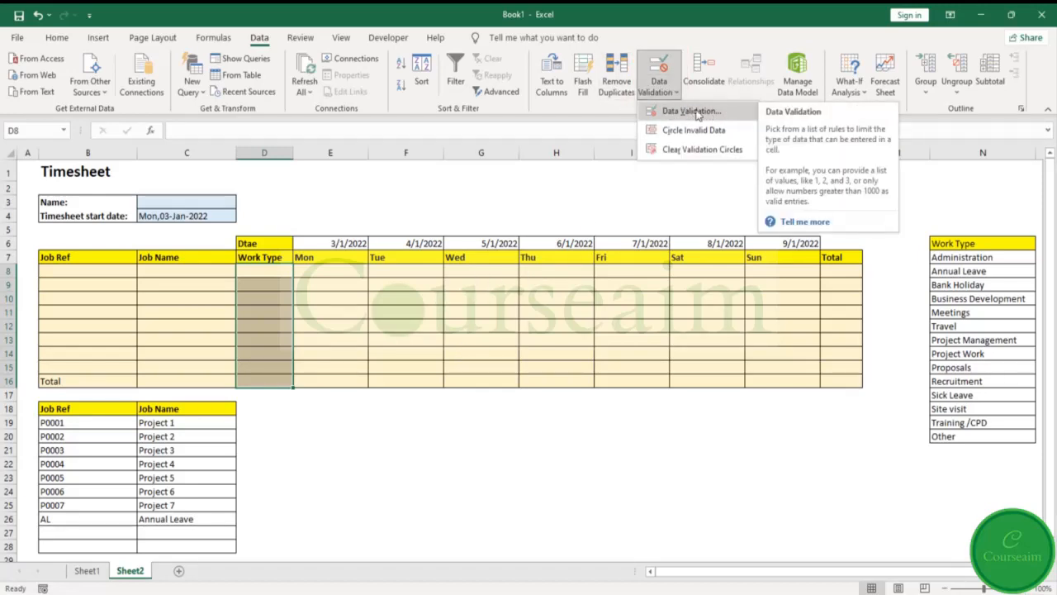
pyautogui.click(698, 114)
pyautogui.click(512, 236)
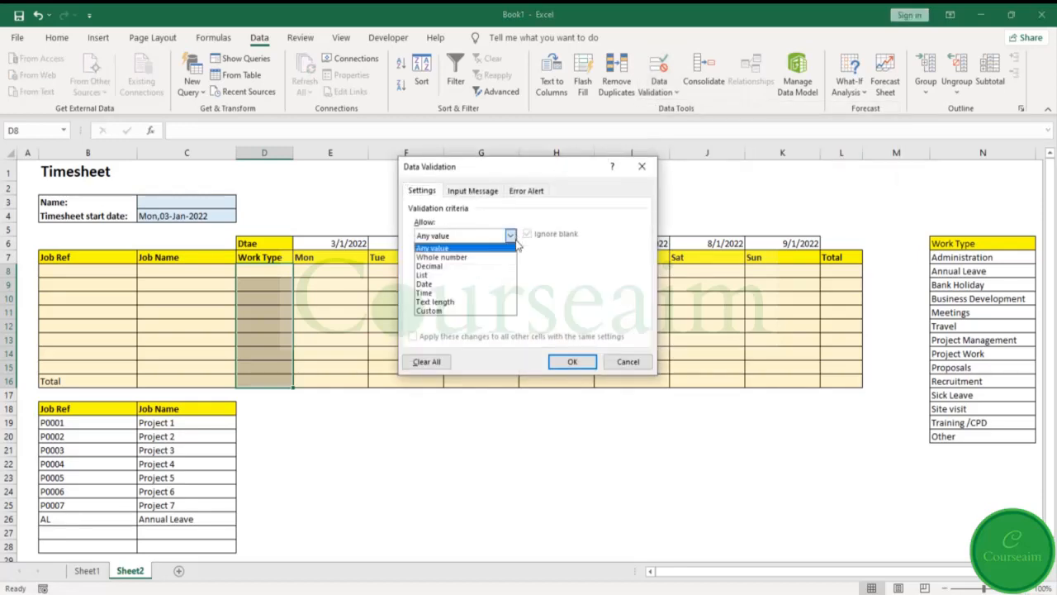
pyautogui.click(492, 276)
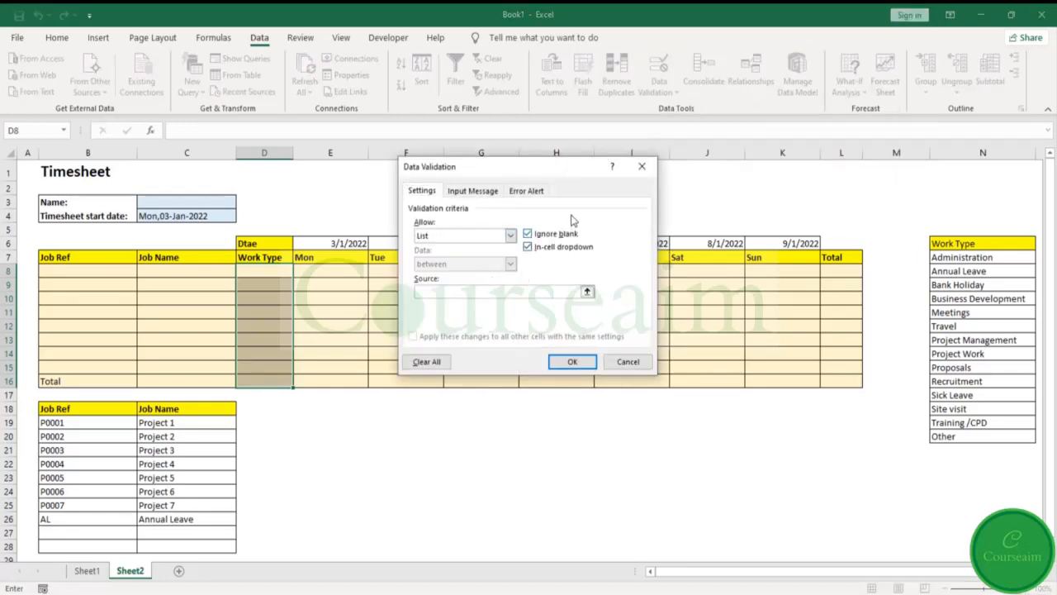
# Set the validation list's source to the work types in N7:N20 and apply the rule
pyautogui.click(521, 290)
pyautogui.click(588, 291)
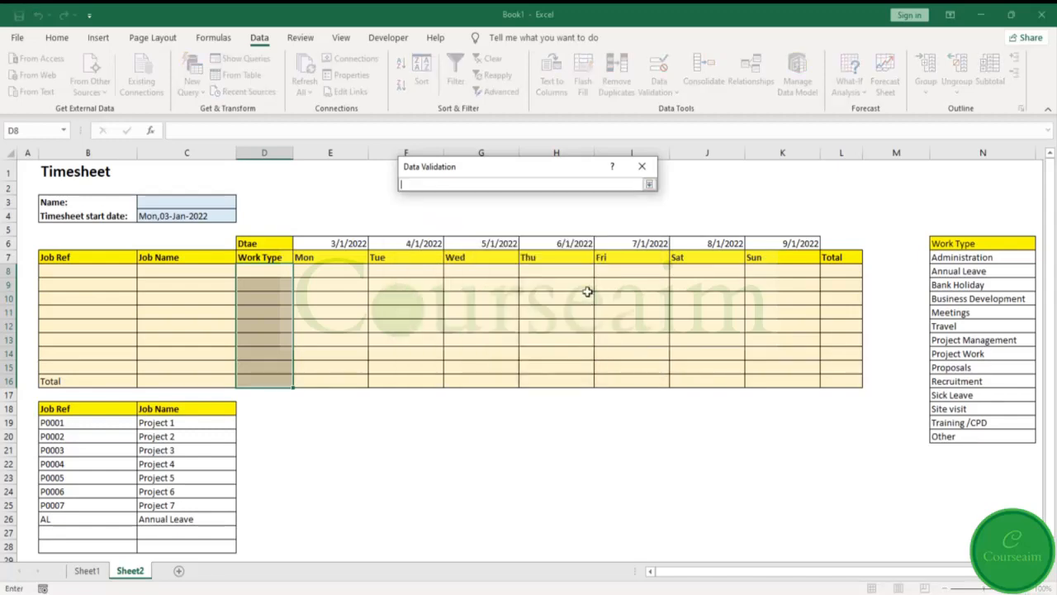
pyautogui.click(650, 185)
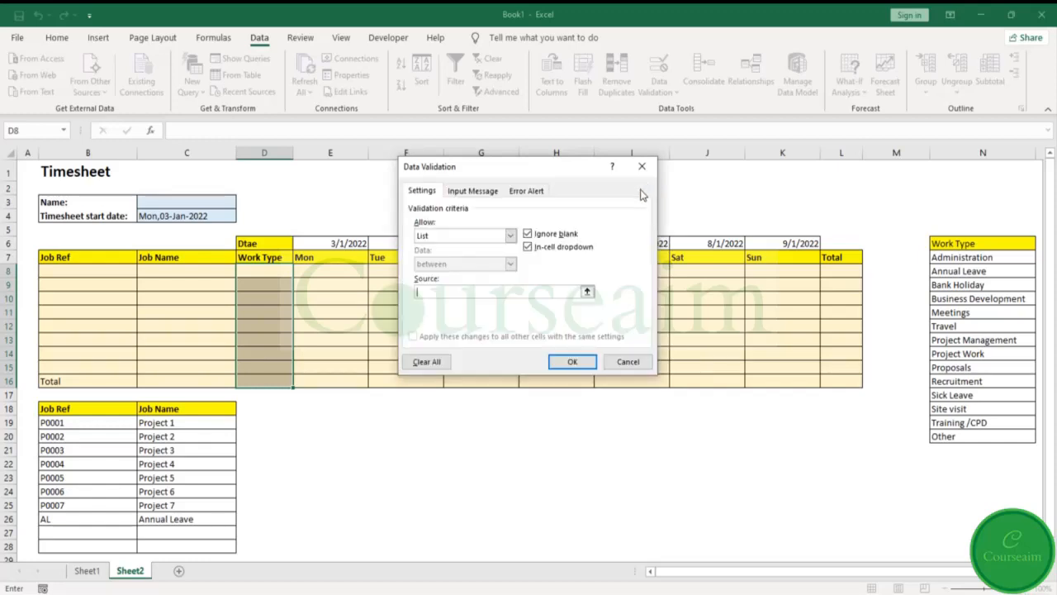
pyautogui.click(522, 291)
pyautogui.click(985, 257)
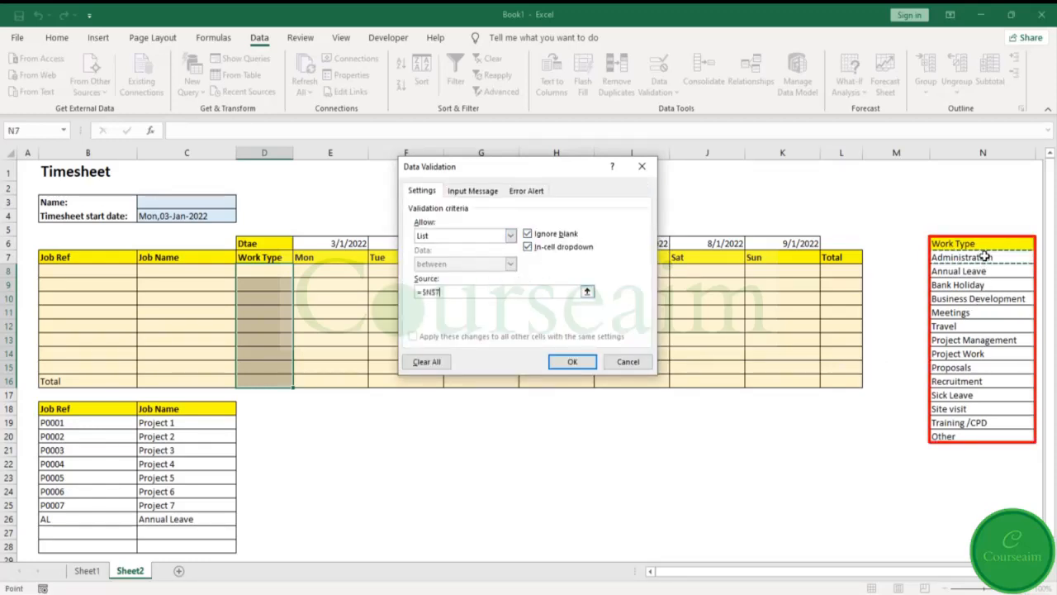
pyautogui.moveTo(985, 257); pyautogui.dragTo(973, 437)
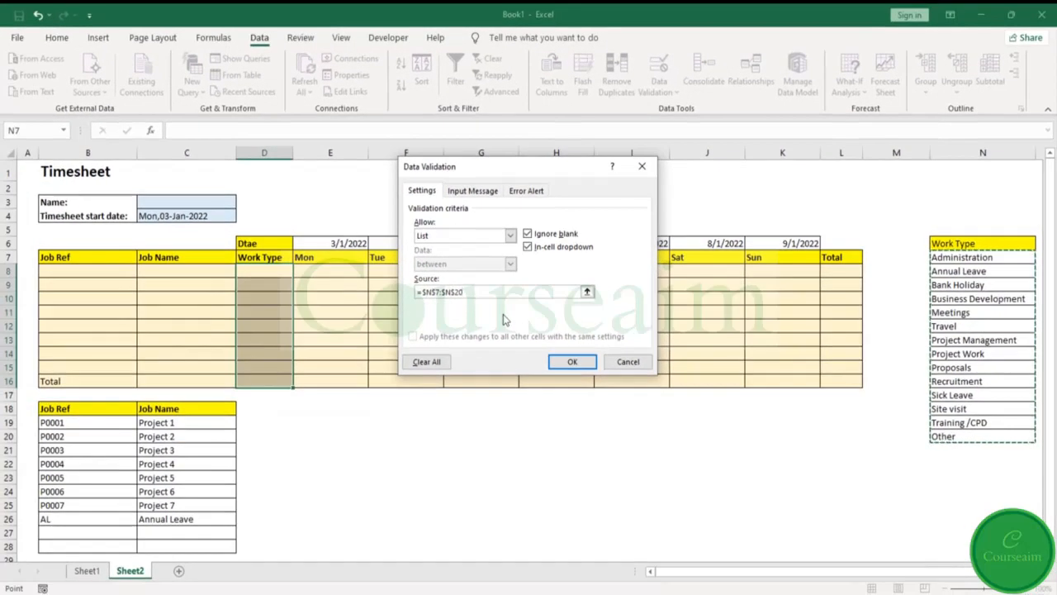
pyautogui.click(572, 361)
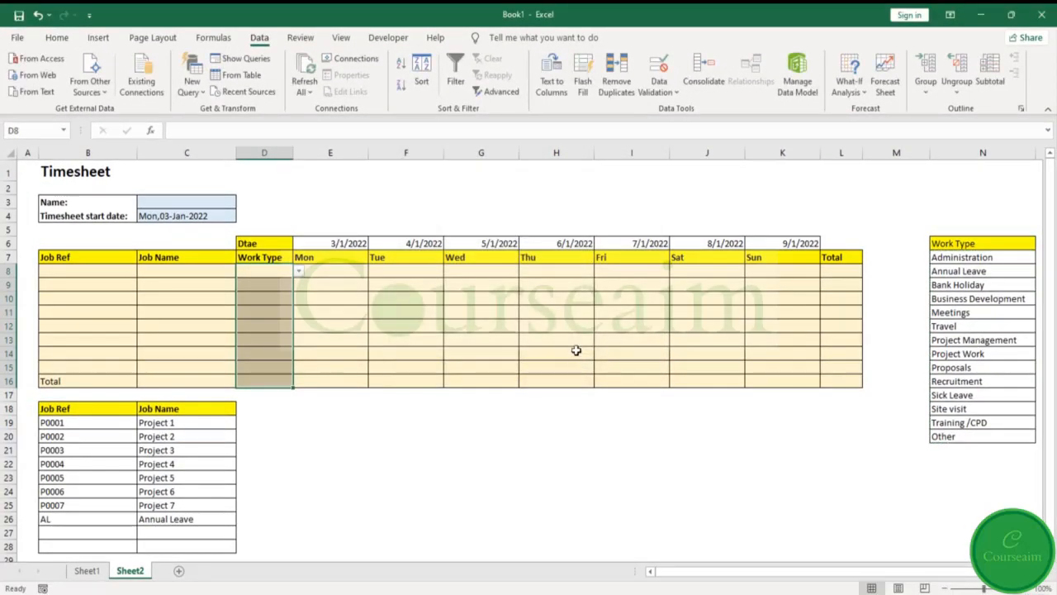
# Look through the Work Type choices in D8's drop-down list
pyautogui.click(298, 272)
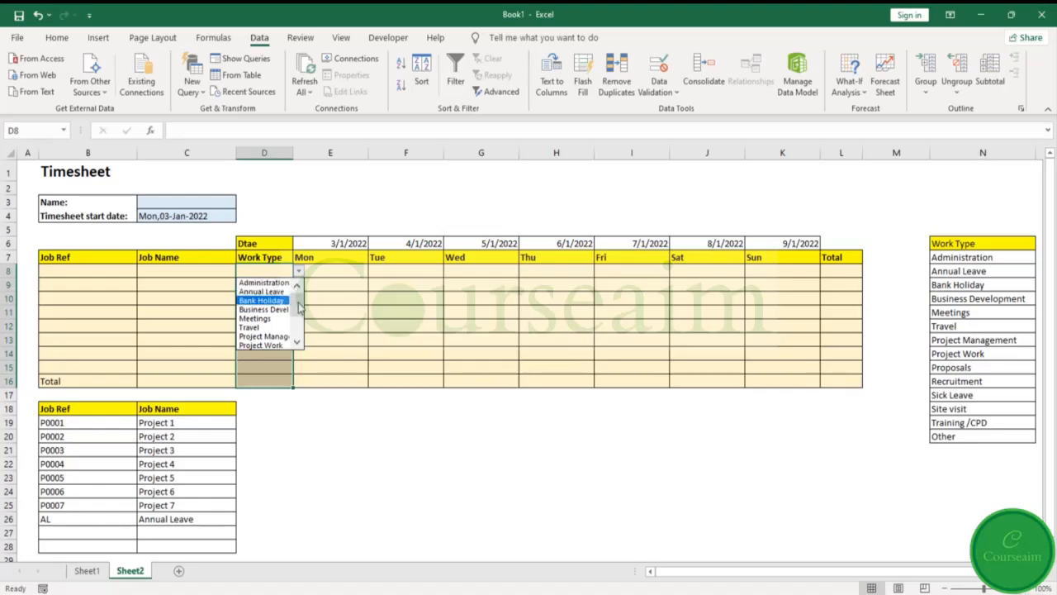
pyautogui.moveTo(298, 302); pyautogui.dragTo(300, 333)
pyautogui.click(311, 484)
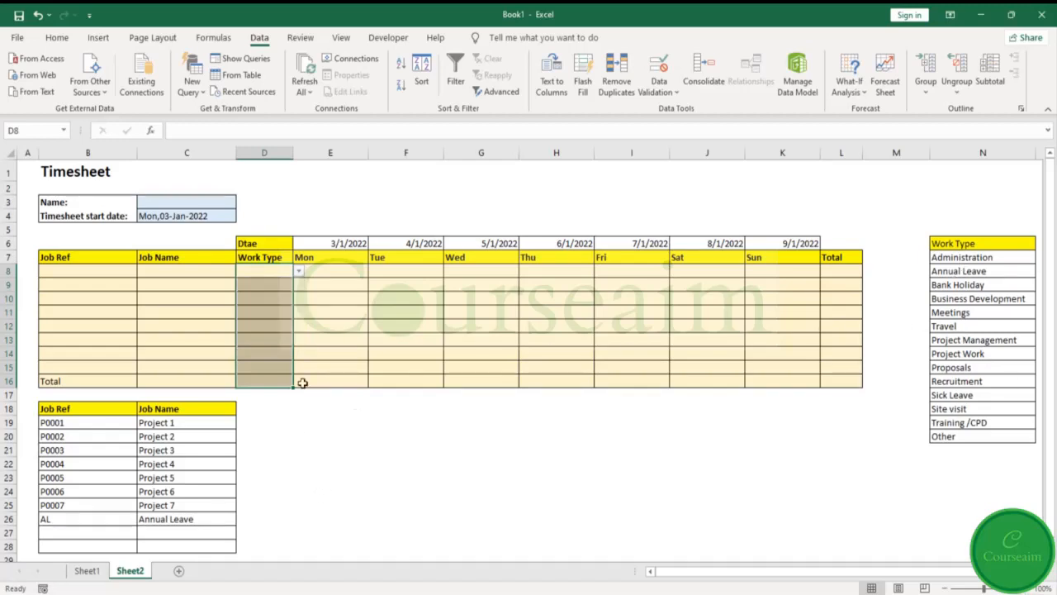
# Restrict Job Ref cell B8 to a validation list sourced from the job references in B19:B28
pyautogui.click(113, 269)
pyautogui.click(658, 89)
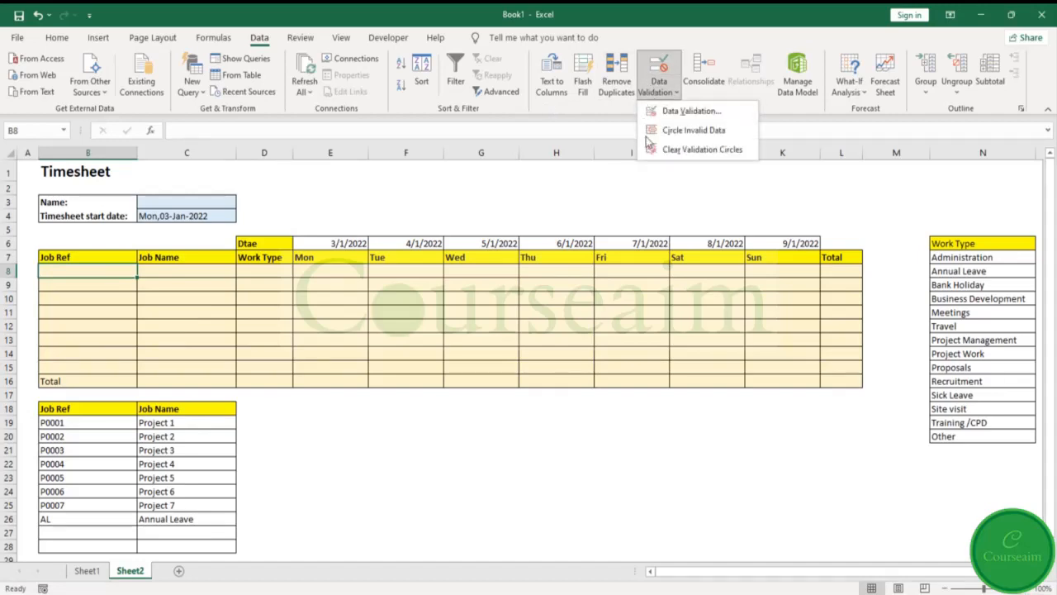
pyautogui.click(669, 110)
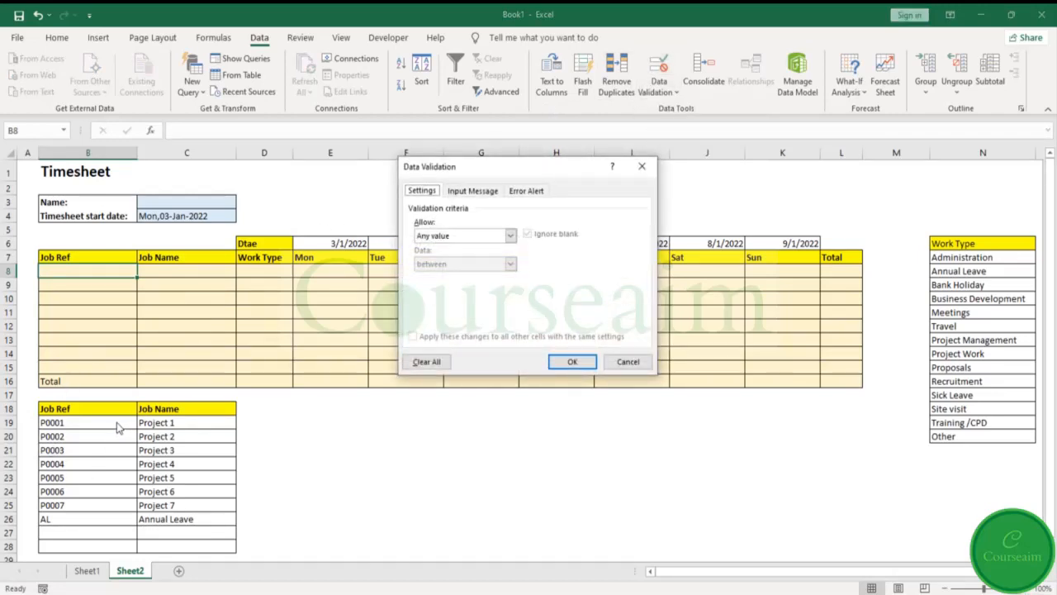
pyautogui.click(510, 236)
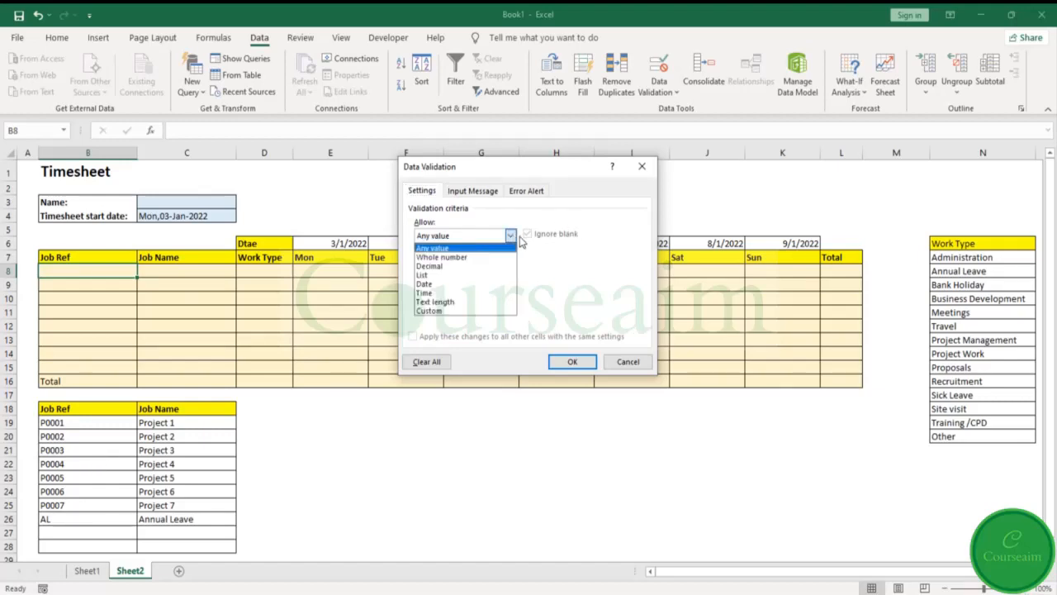
pyautogui.click(474, 275)
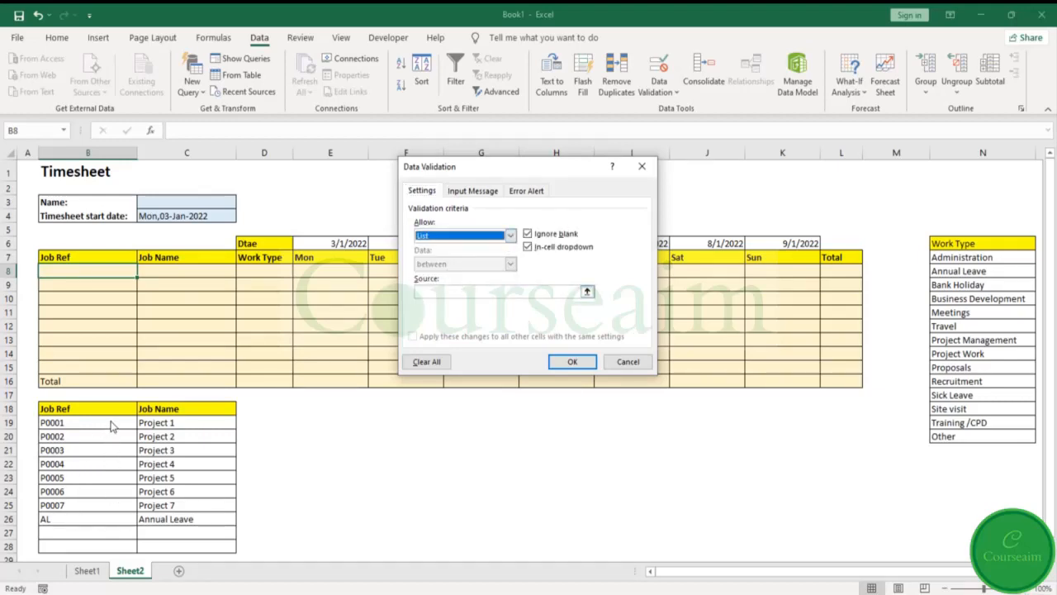
pyautogui.click(578, 292)
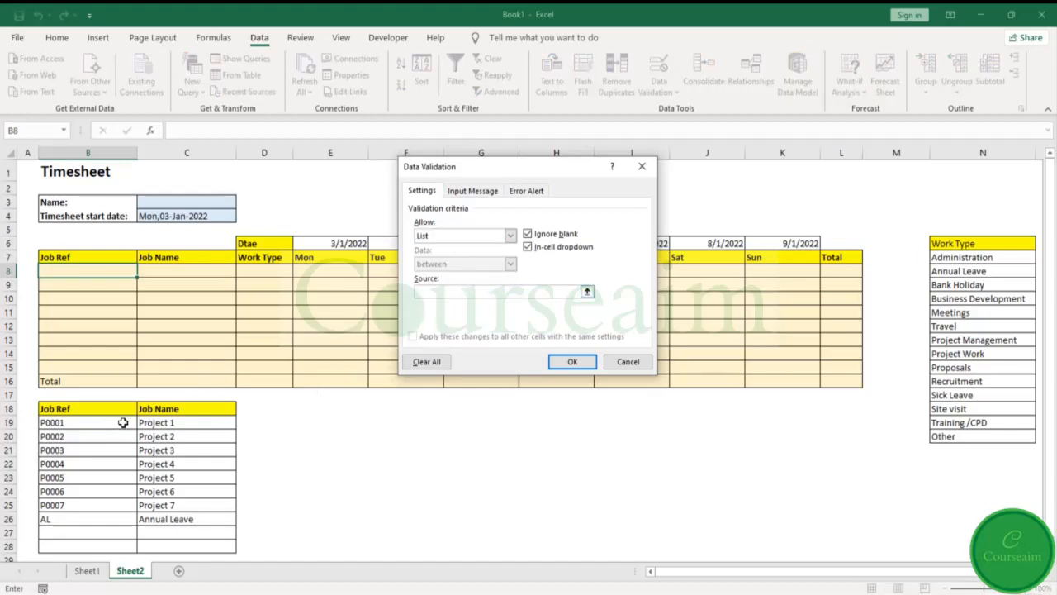
pyautogui.moveTo(122, 422); pyautogui.dragTo(120, 542)
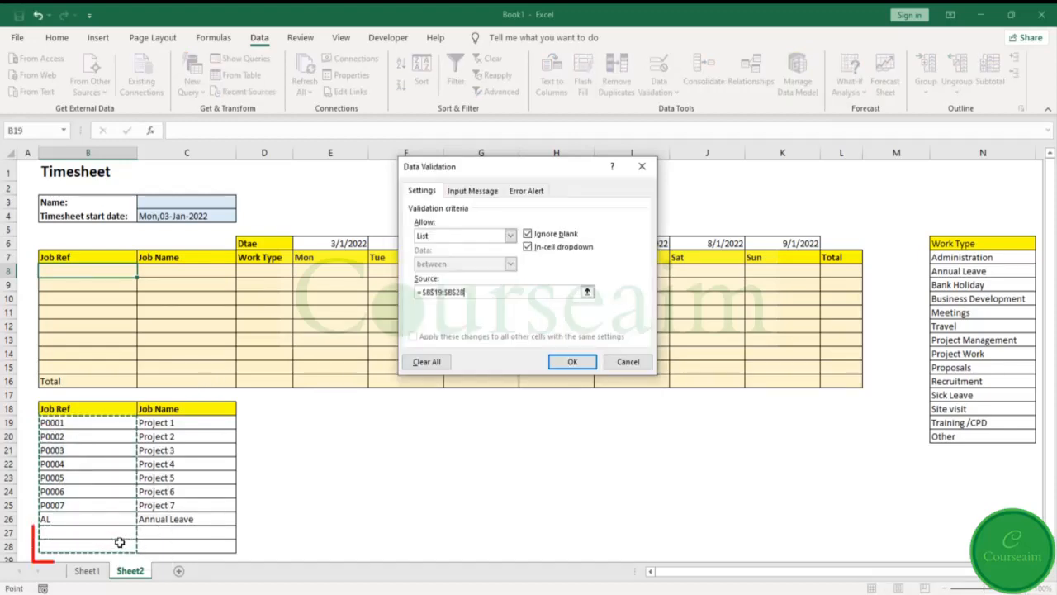
pyautogui.click(575, 361)
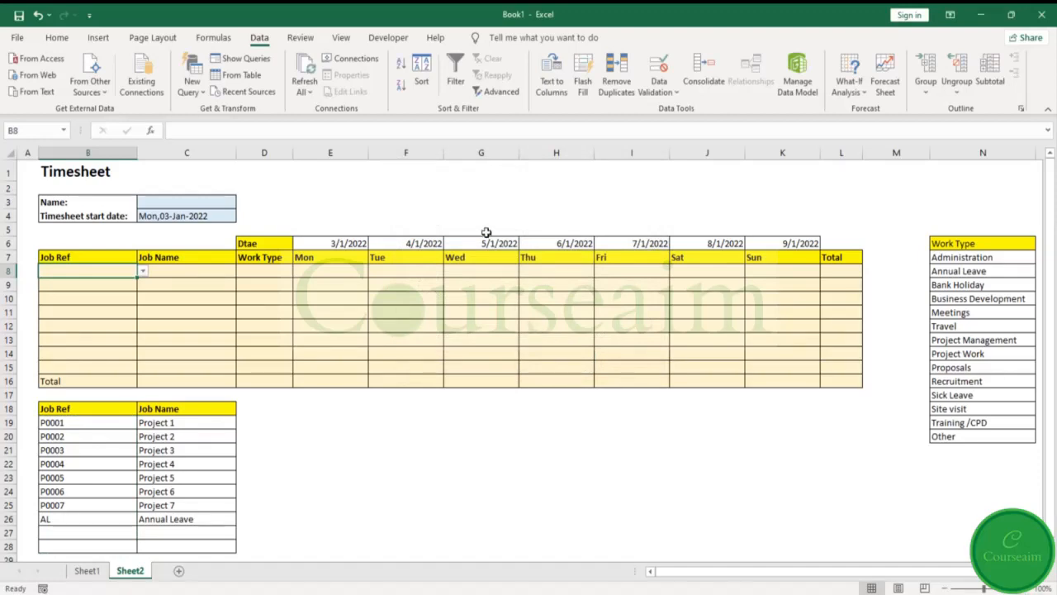
# Look through the Job Ref choices in B8's drop-down list
pyautogui.click(142, 275)
pyautogui.scroll(-1, 111, 343)
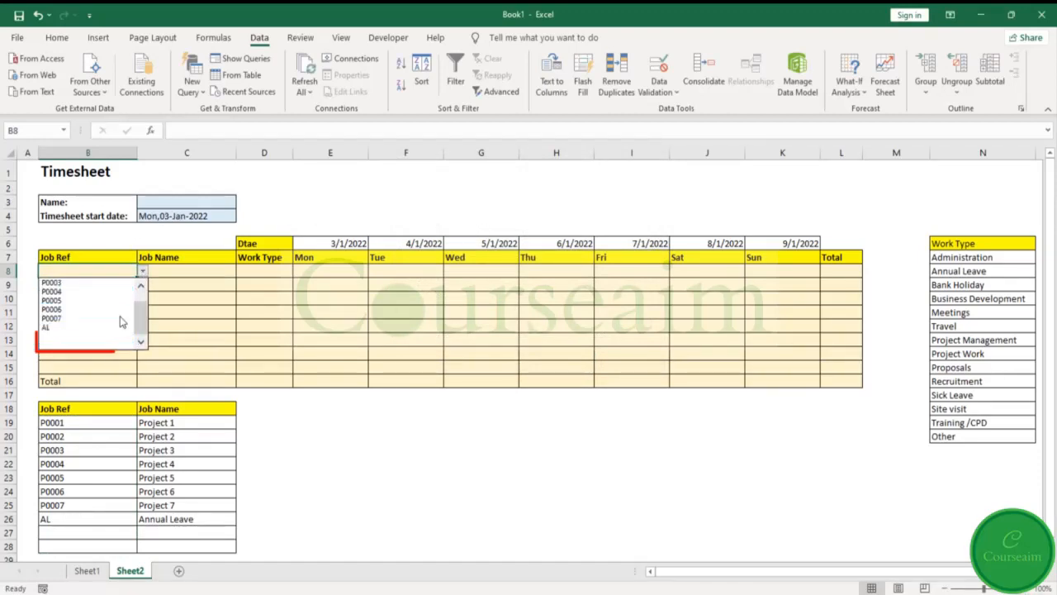
pyautogui.click(27, 300)
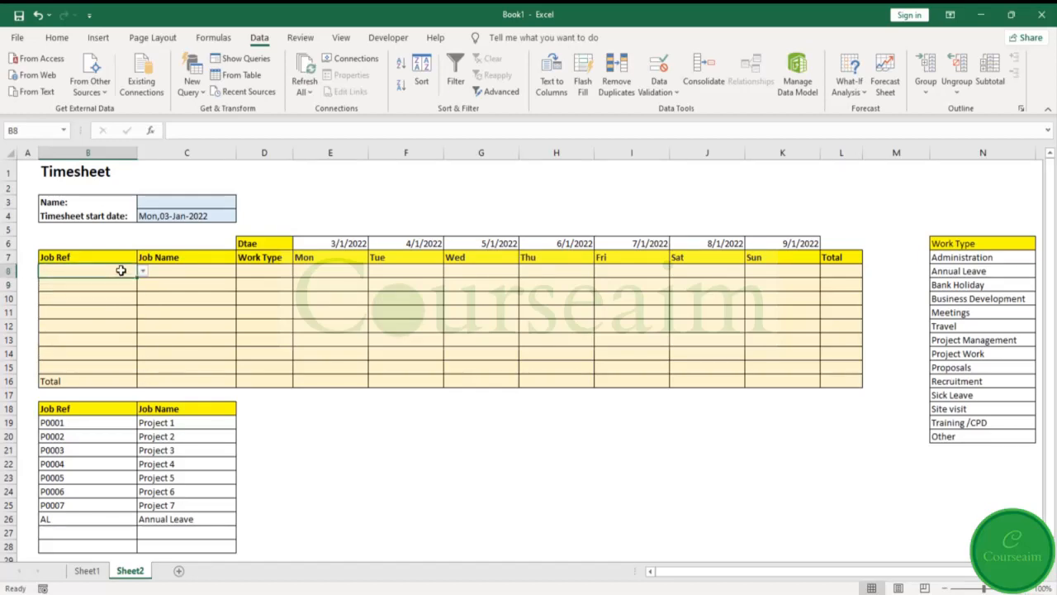
pyautogui.hotkey('ctrl', 'c')
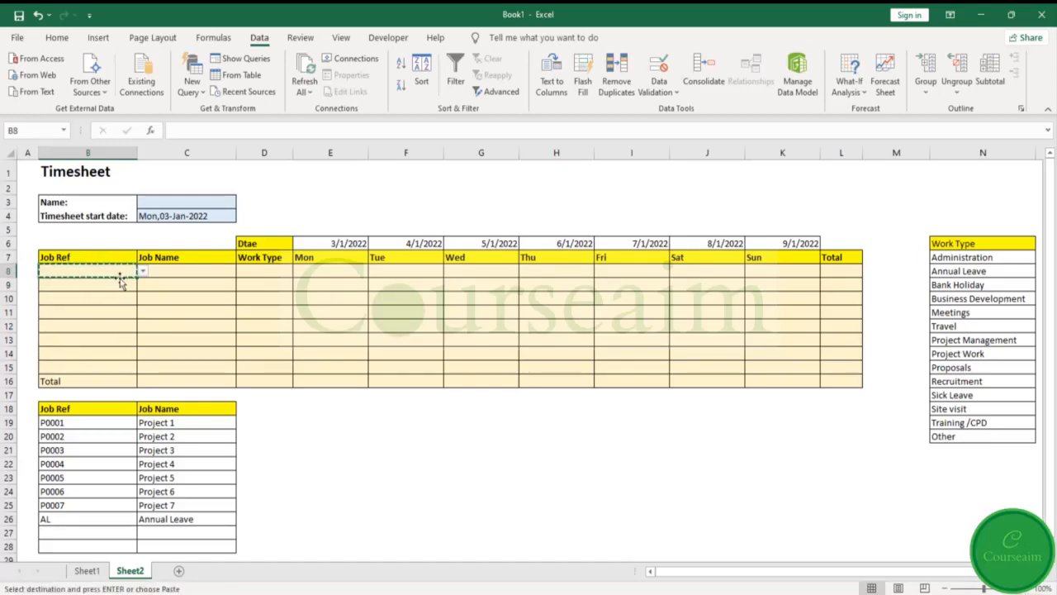
pyautogui.press('Escape')
pyautogui.click(88, 284)
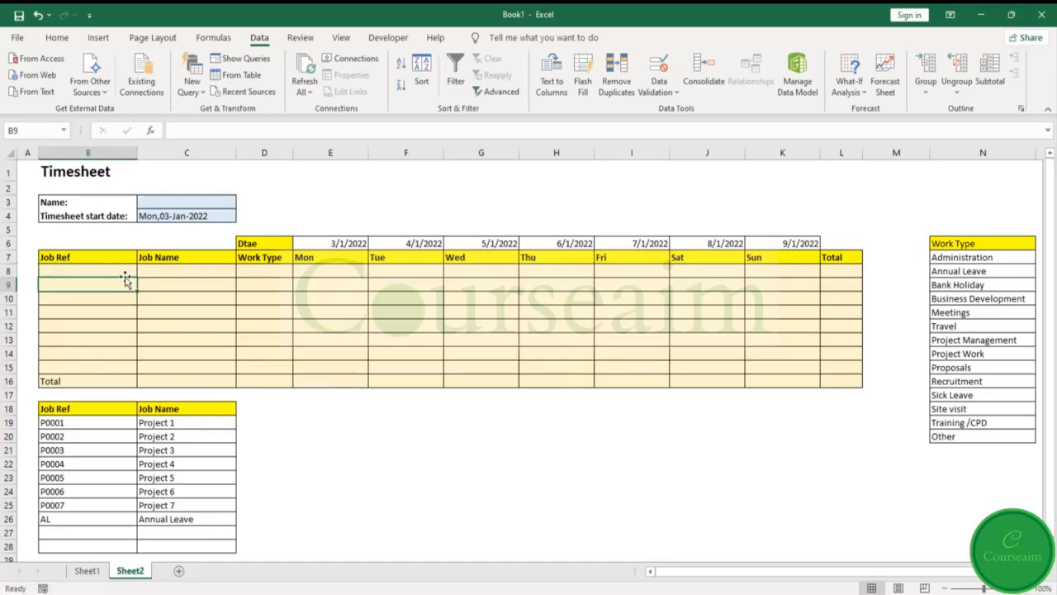
# Copy B8 with its drop-down list into the Job Ref cells B9 through B15 and check the choices in B15
pyautogui.click(120, 270)
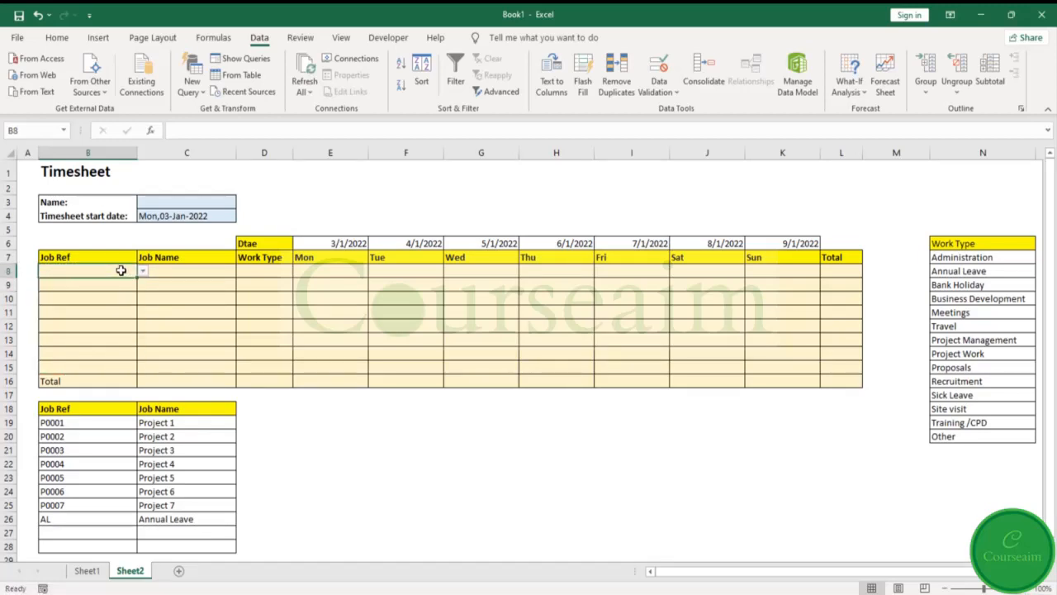
pyautogui.hotkey('ctrl', 'c')
pyautogui.hotkey('ctrl', 'v')
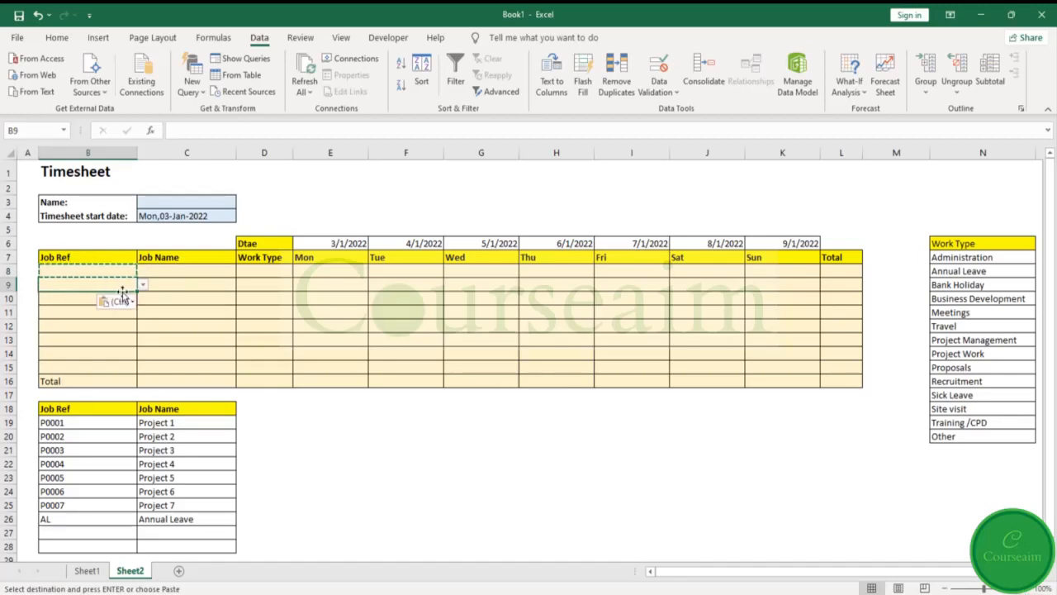
pyautogui.hotkey('ctrl', 'v')
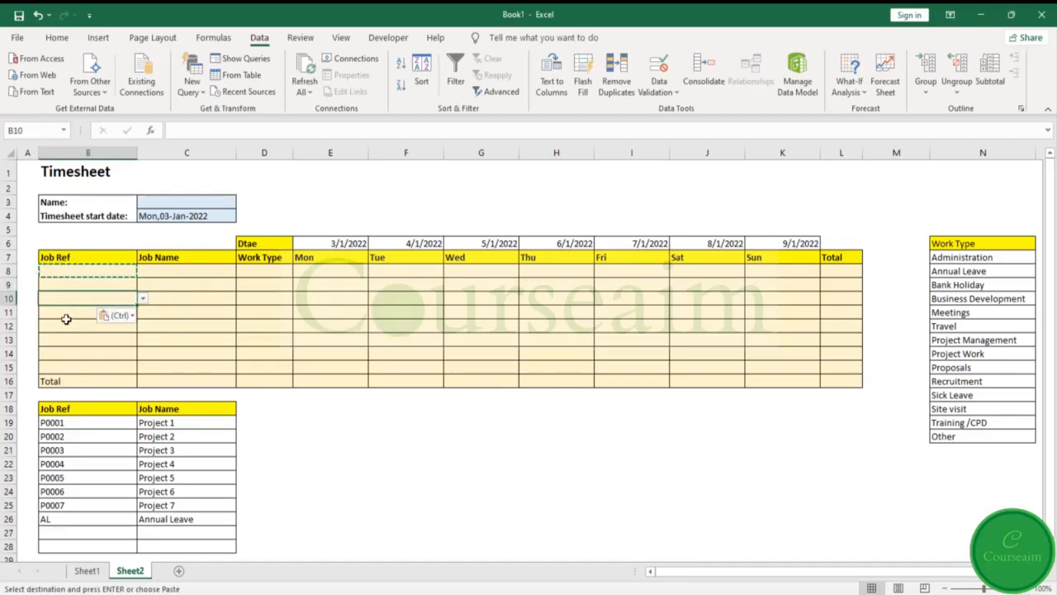
pyautogui.click(71, 311)
pyautogui.hotkey('ctrl', 'v')
pyautogui.click(67, 328)
pyautogui.hotkey('ctrl', 'v')
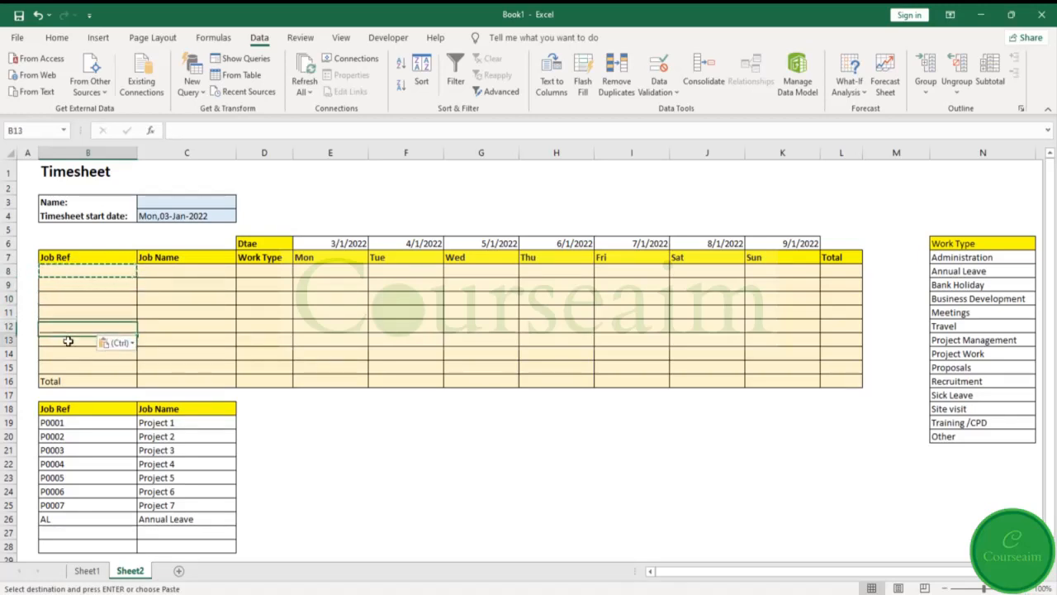
pyautogui.click(68, 341)
pyautogui.hotkey('ctrl', 'v')
pyautogui.click(69, 358)
pyautogui.hotkey('ctrl', 'v')
pyautogui.click(71, 367)
pyautogui.hotkey('ctrl', 'v')
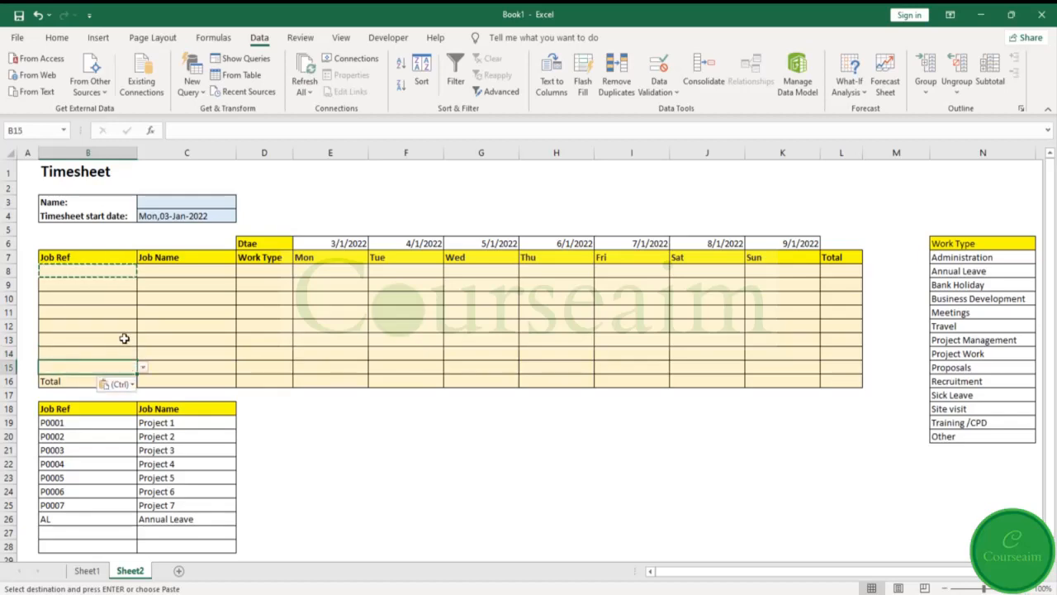
pyautogui.click(142, 367)
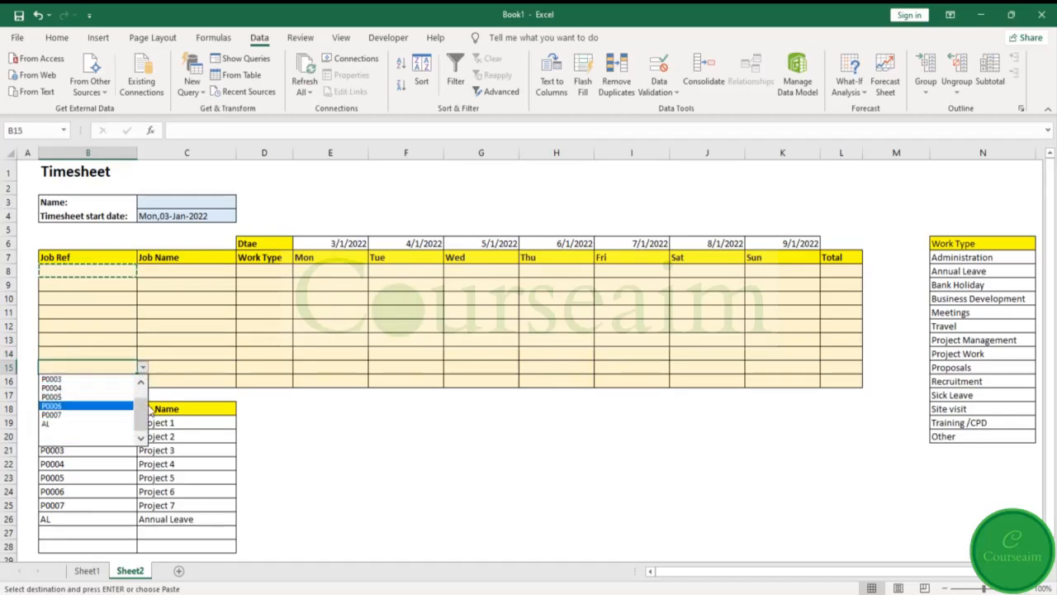
pyautogui.hotkey('ctrl', 'v')
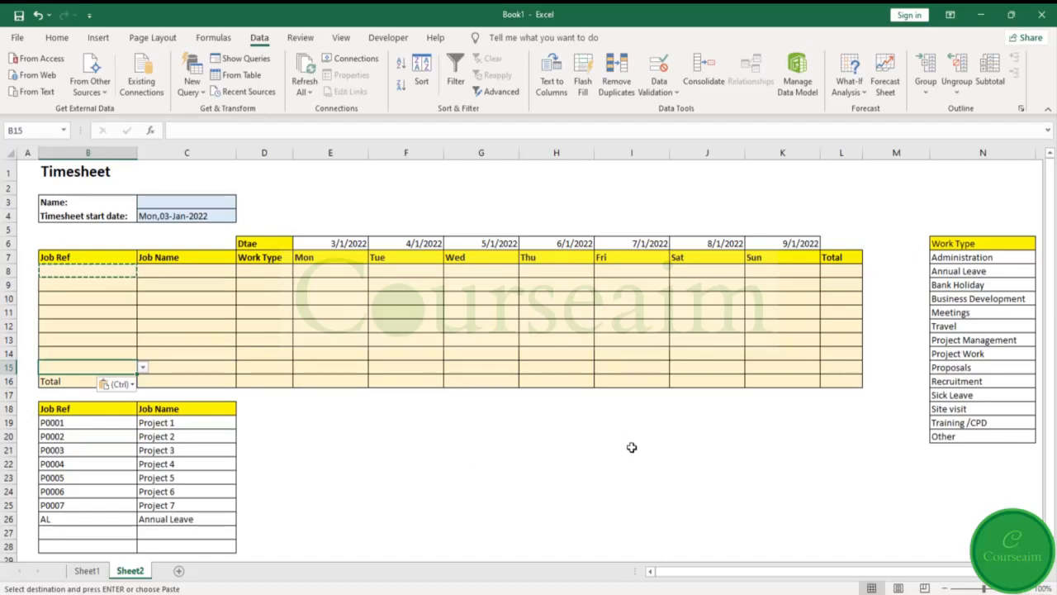
# On Sheet1, fill the Priority cells by entering Low in C5 and Meduim in C6 directly, without the drop-down lists
pyautogui.click(86, 571)
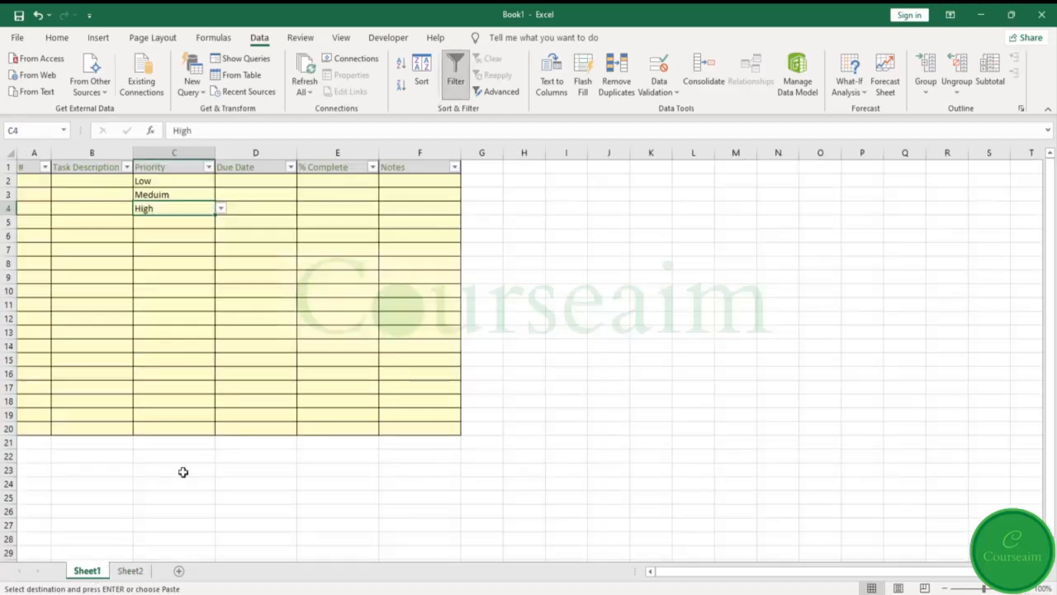
pyautogui.click(154, 223)
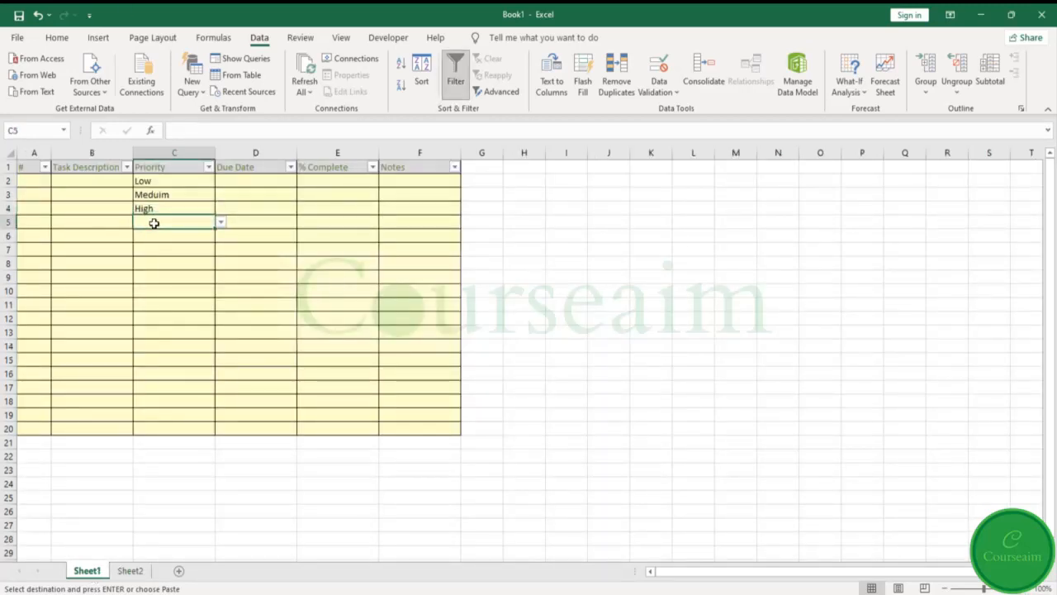
pyautogui.write('low')
pyautogui.press('Return')
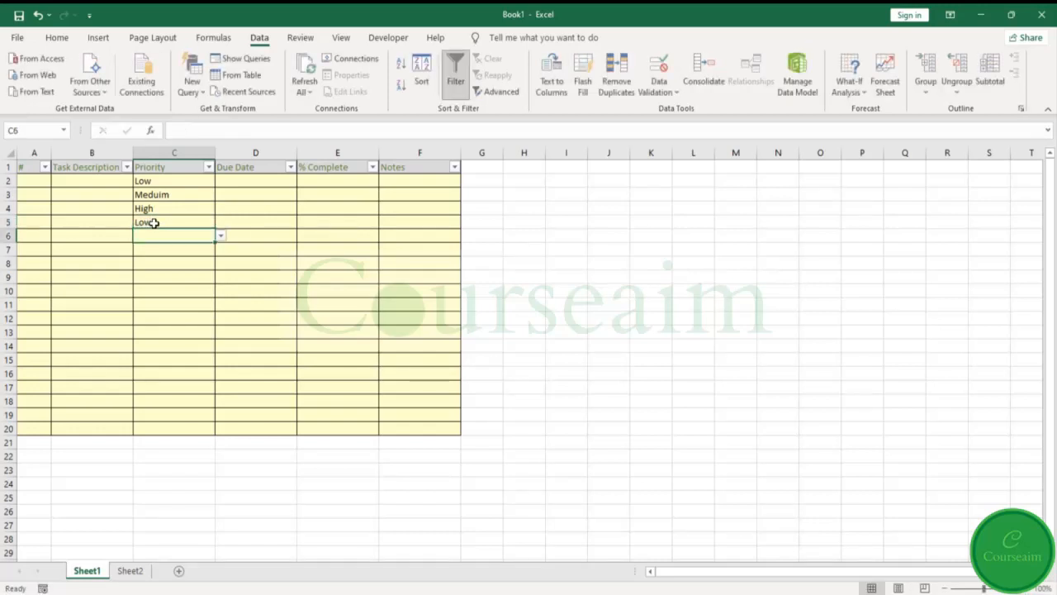
pyautogui.write('meduim')
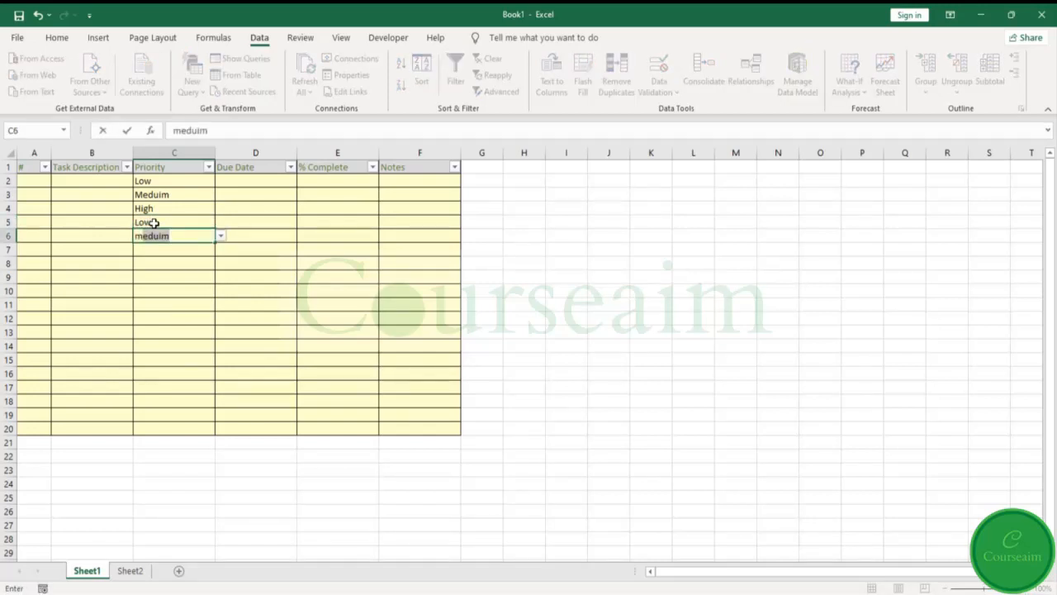
pyautogui.press('Return')
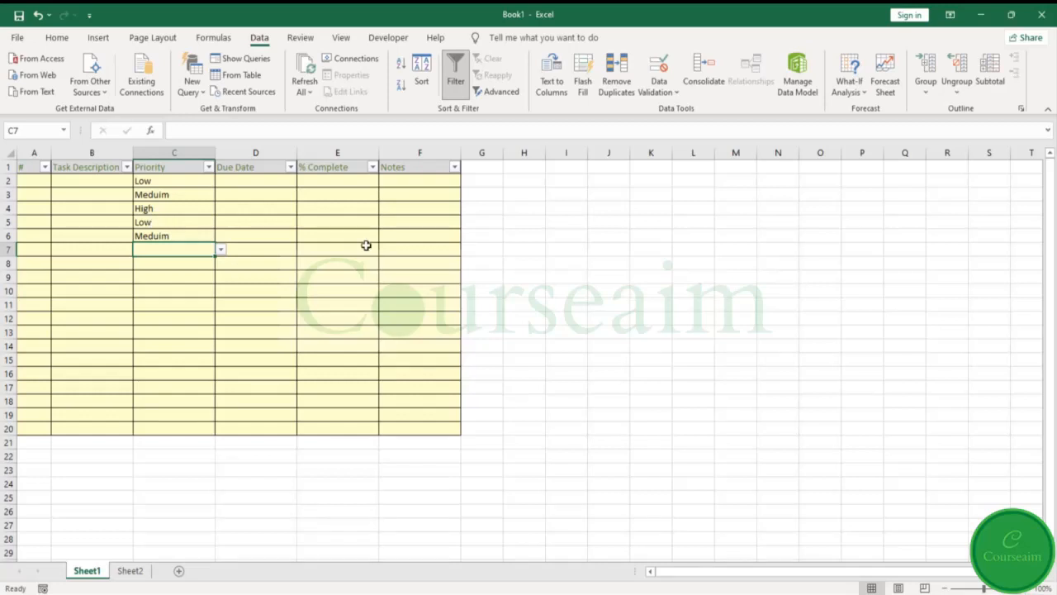